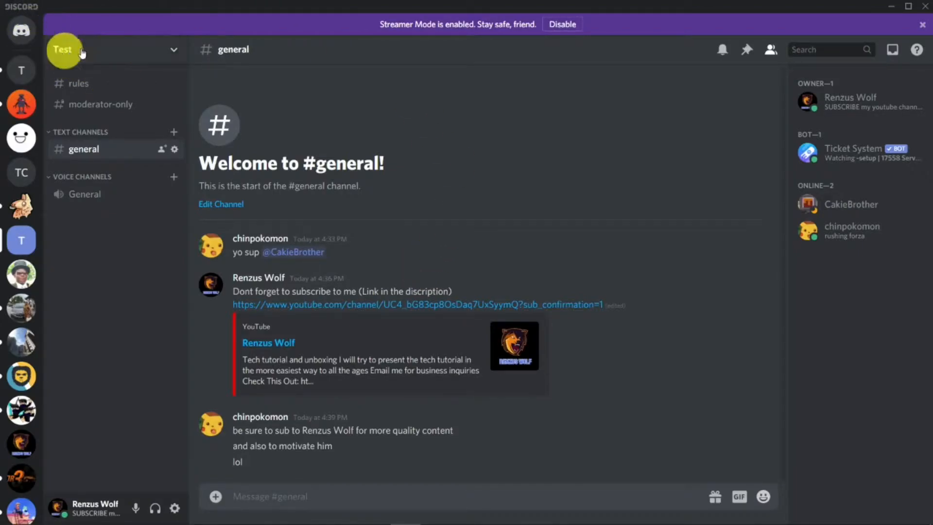
pyautogui.click(173, 51)
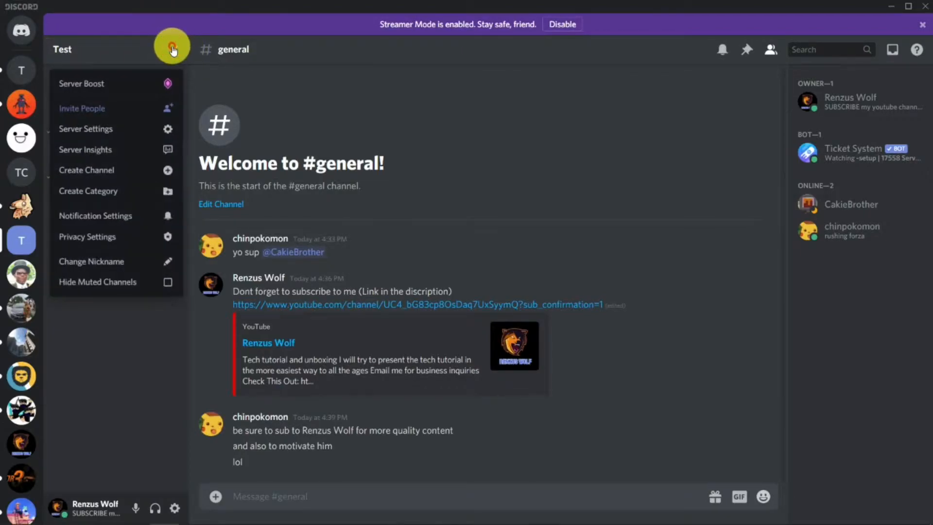
pyautogui.click(92, 131)
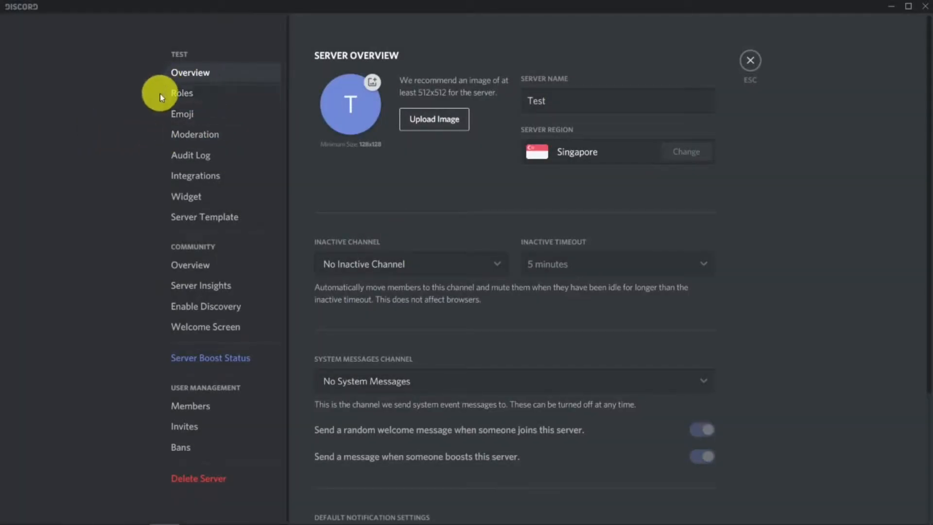
pyautogui.click(183, 93)
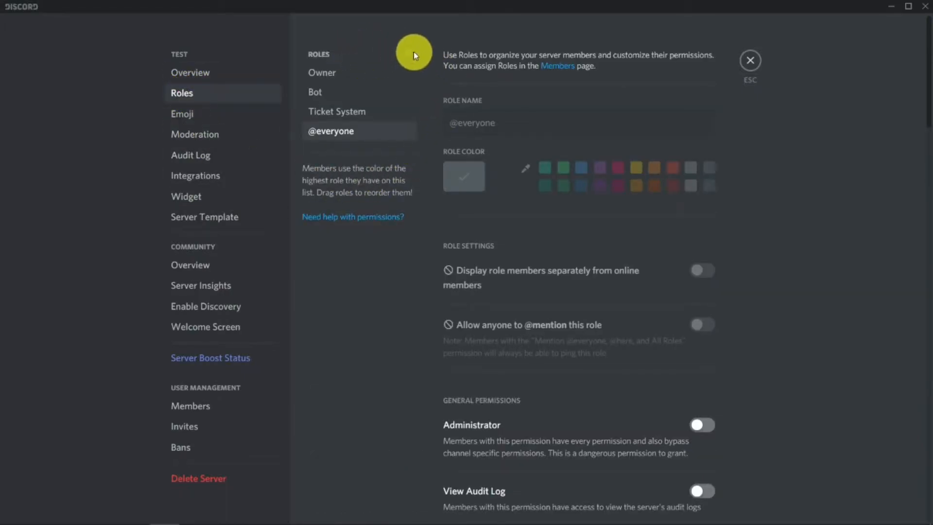
pyautogui.scroll(-5, 566, 129)
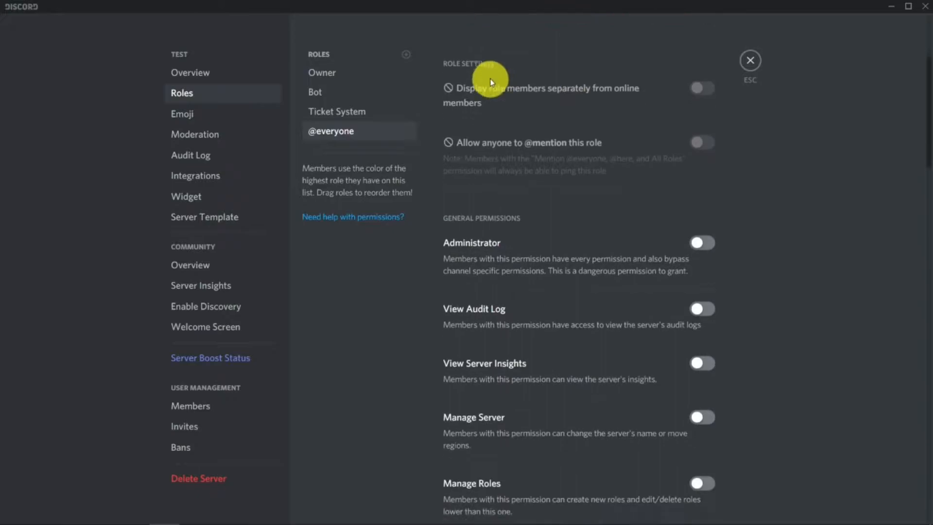
pyautogui.scroll(-5, 511, 150)
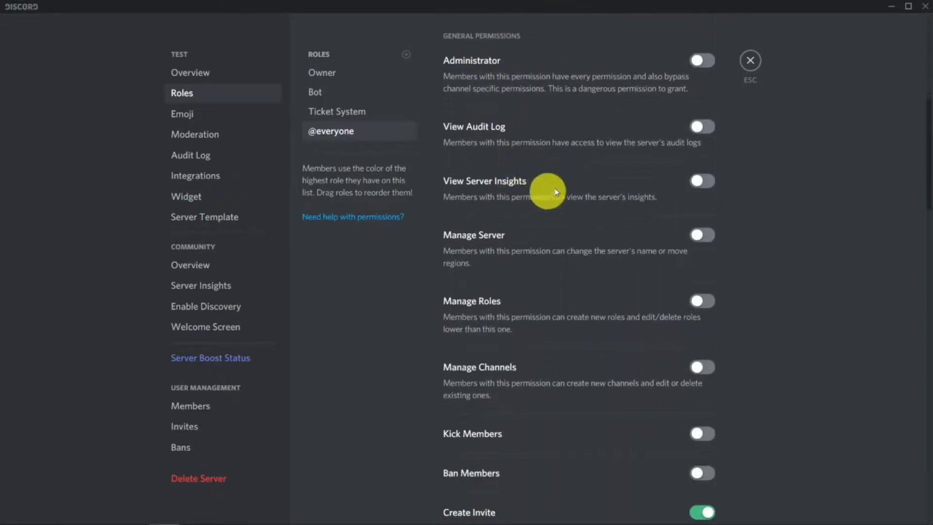
pyautogui.scroll(-1, 550, 172)
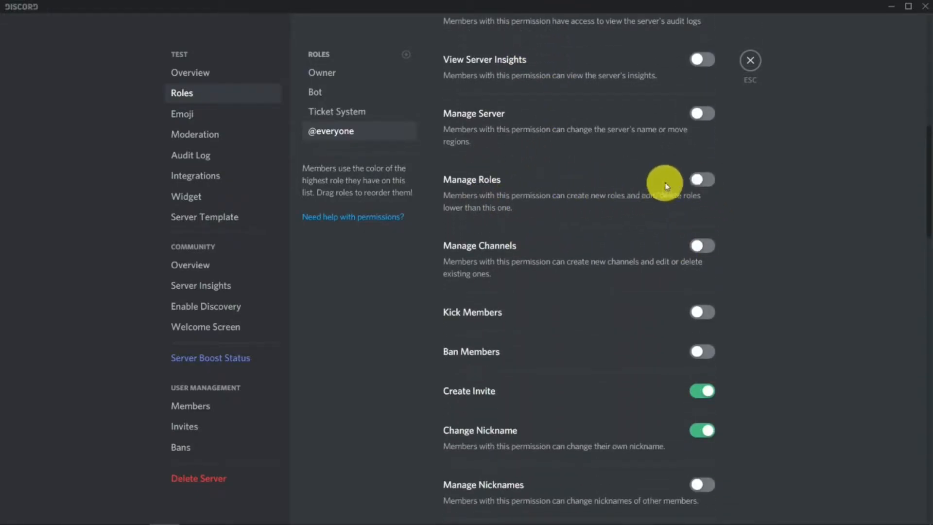
pyautogui.scroll(-1, 665, 182)
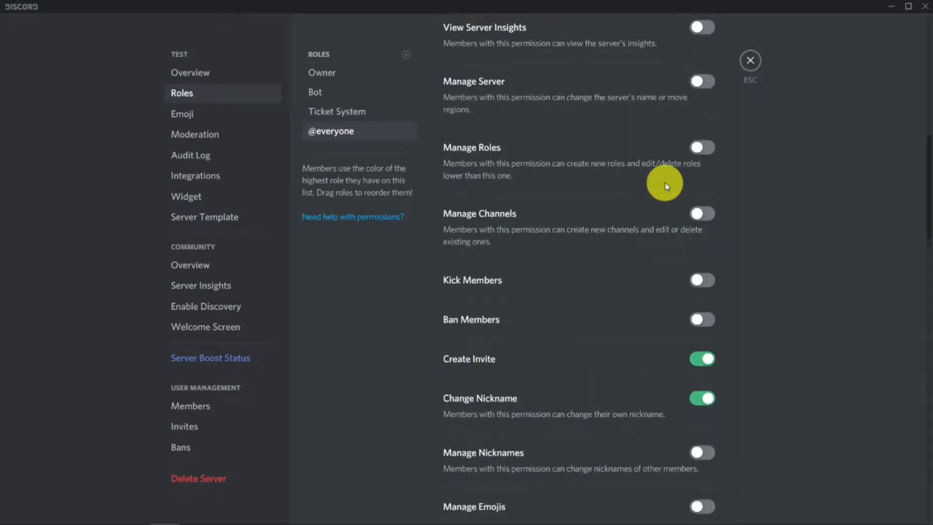
pyautogui.scroll(3, 715, 194)
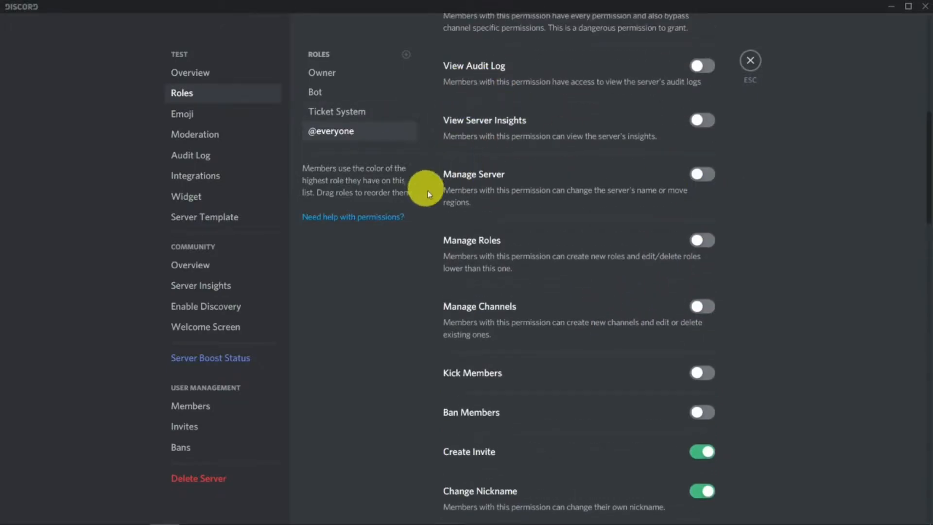
pyautogui.scroll(-3, 590, 311)
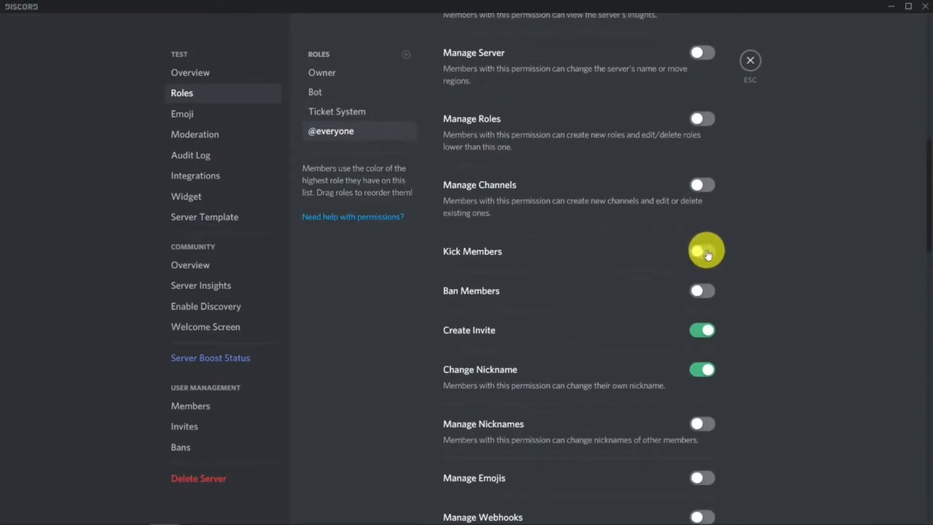
pyautogui.scroll(-2, 632, 297)
pyautogui.scroll(-2, 587, 266)
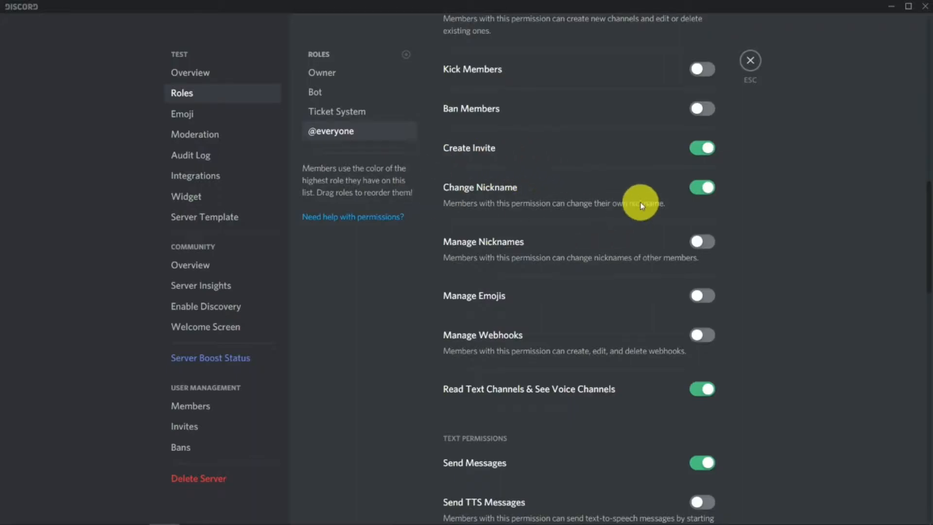
pyautogui.scroll(-1, 637, 195)
pyautogui.scroll(-2, 607, 163)
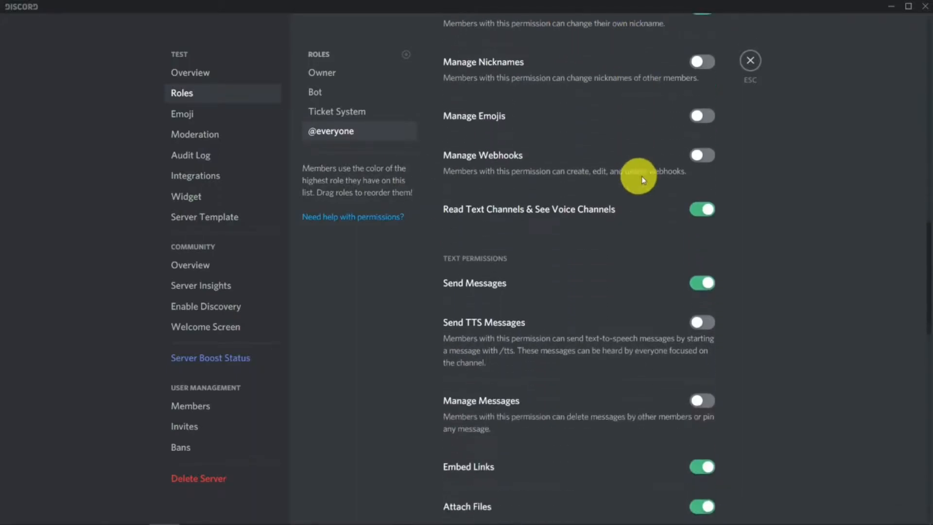
pyautogui.scroll(-2, 651, 223)
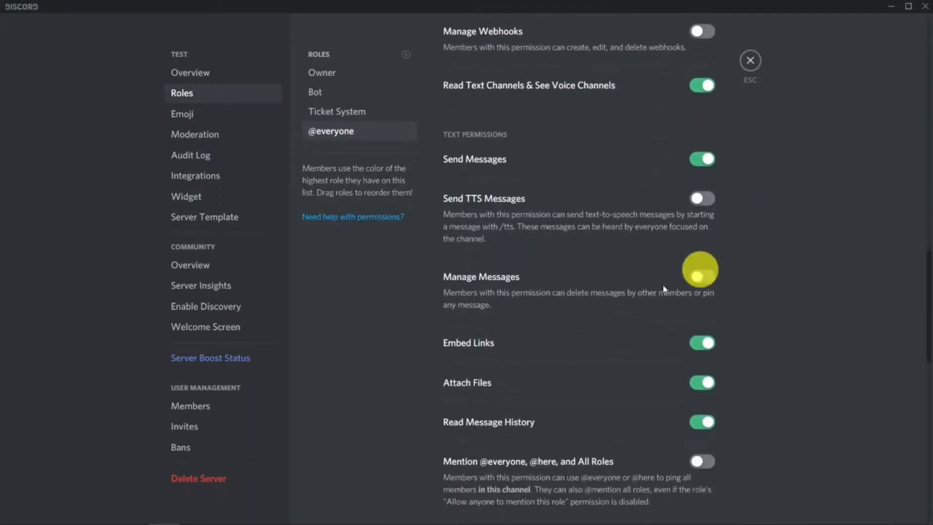
pyautogui.scroll(-2, 664, 390)
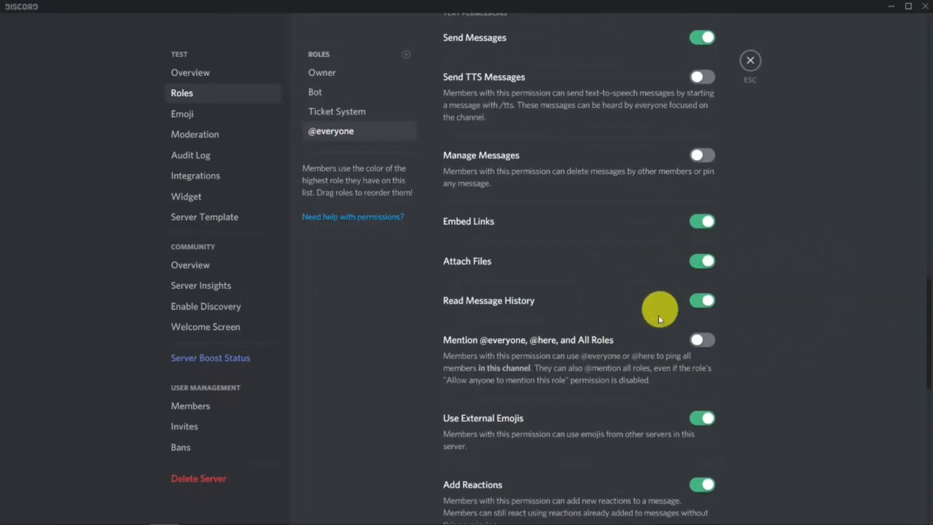
pyautogui.scroll(-2, 654, 389)
pyautogui.scroll(-2, 664, 430)
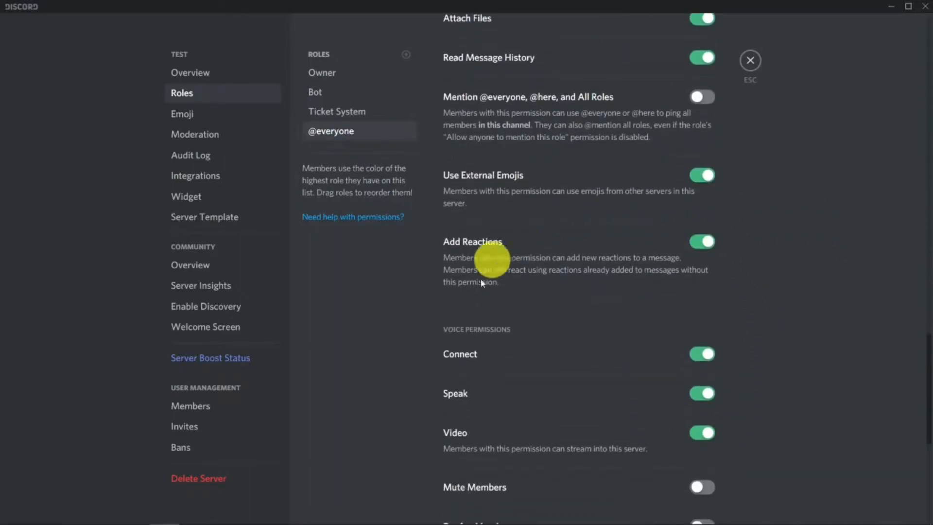
pyautogui.scroll(-2, 608, 391)
pyautogui.scroll(-3, 678, 450)
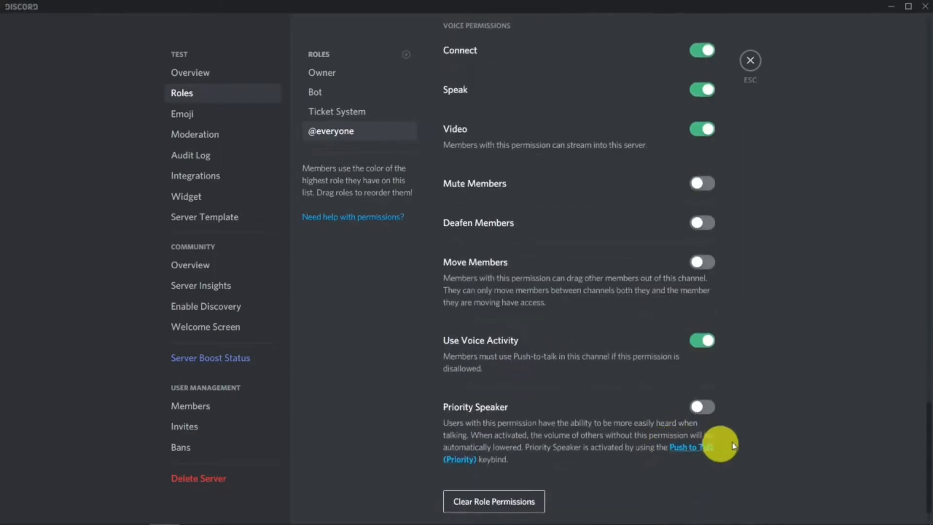
pyautogui.scroll(5, 728, 459)
pyautogui.scroll(13, 730, 458)
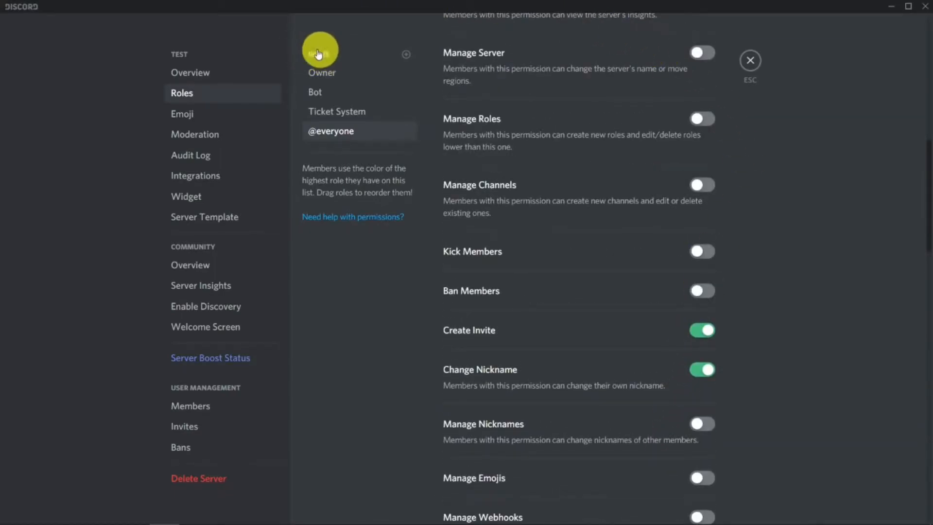
# - Create a new role and name it admin
pyautogui.click(408, 57)
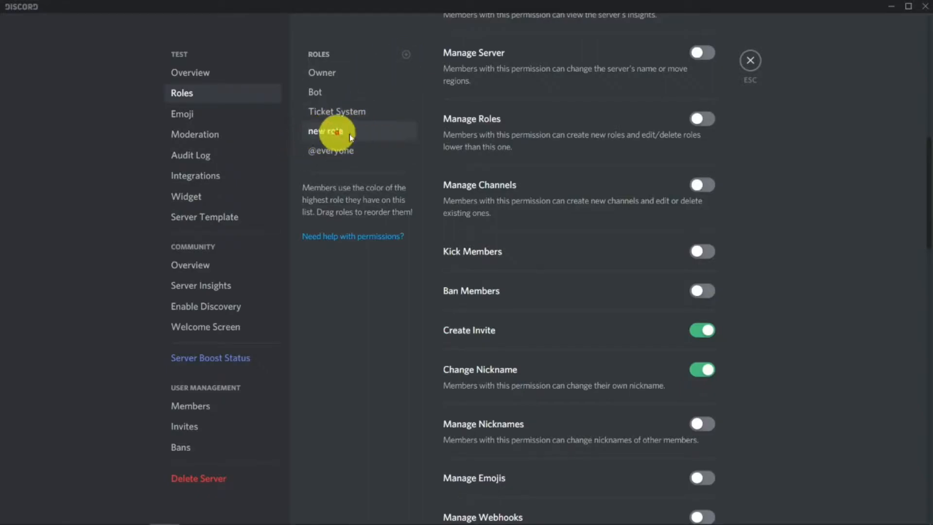
pyautogui.scroll(10, 585, 135)
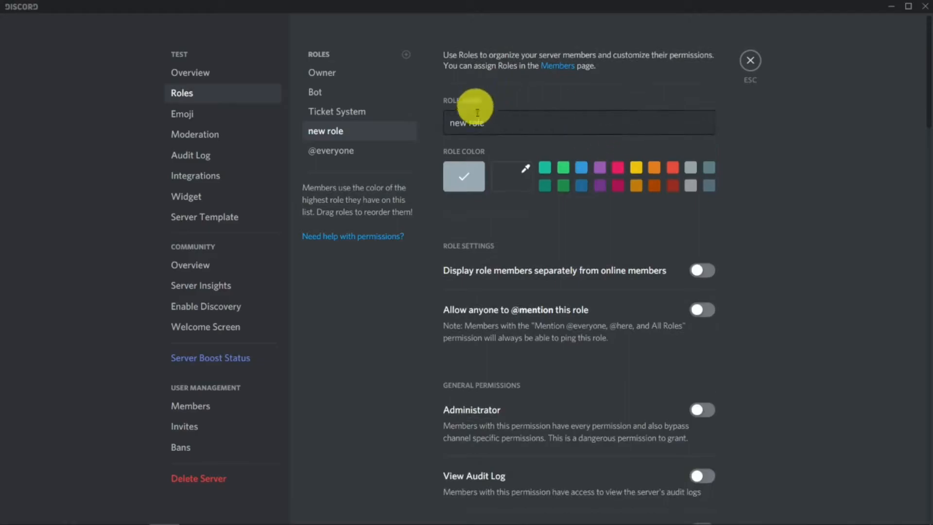
pyautogui.moveTo(572, 121); pyautogui.dragTo(404, 124)
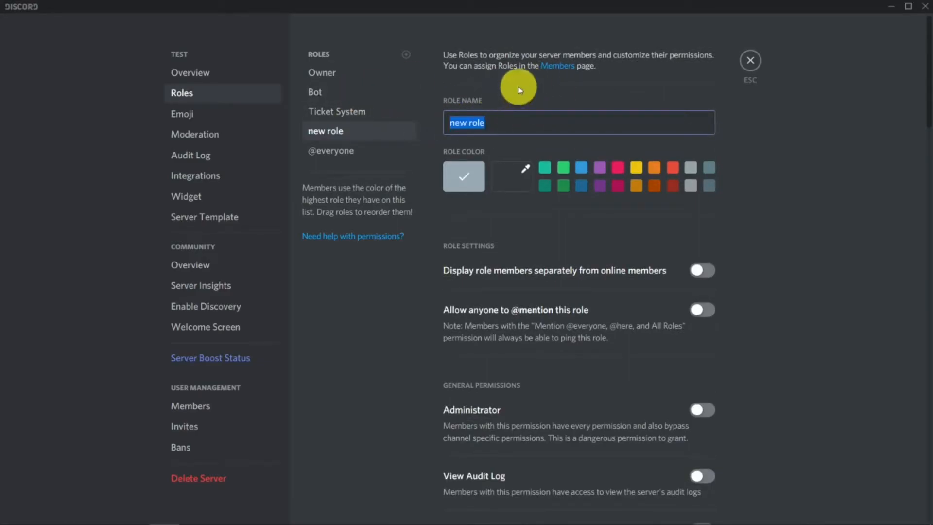
pyautogui.write('admin')
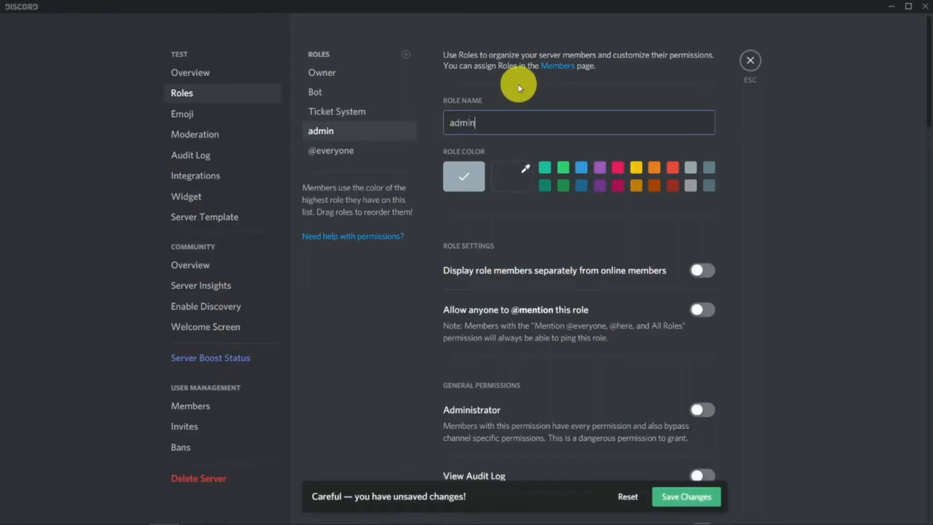
pyautogui.click(837, 181)
# - Move the admin role above Bot in the role list, save the changes and close the settings
pyautogui.moveTo(352, 121); pyautogui.dragTo(375, 100)
pyautogui.moveTo(315, 79); pyautogui.dragTo(385, 96)
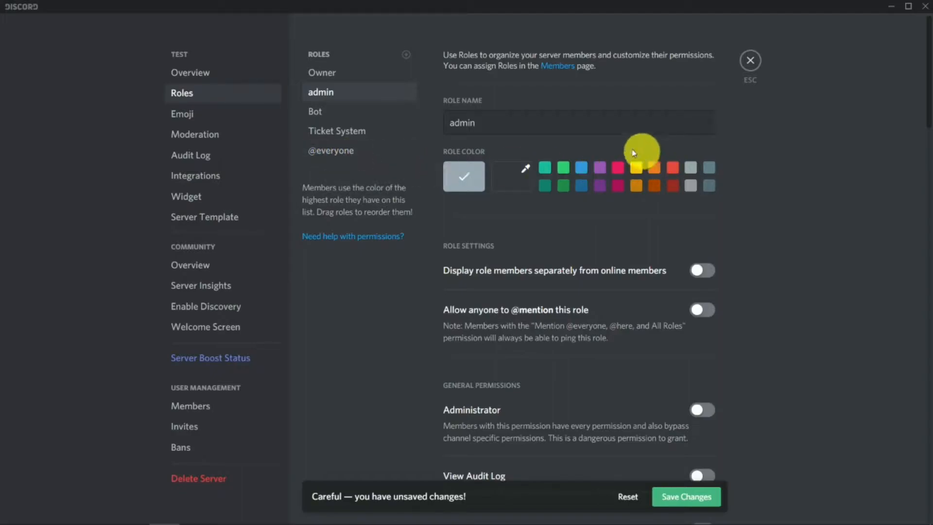
pyautogui.scroll(-4, 604, 222)
pyautogui.scroll(1, 721, 179)
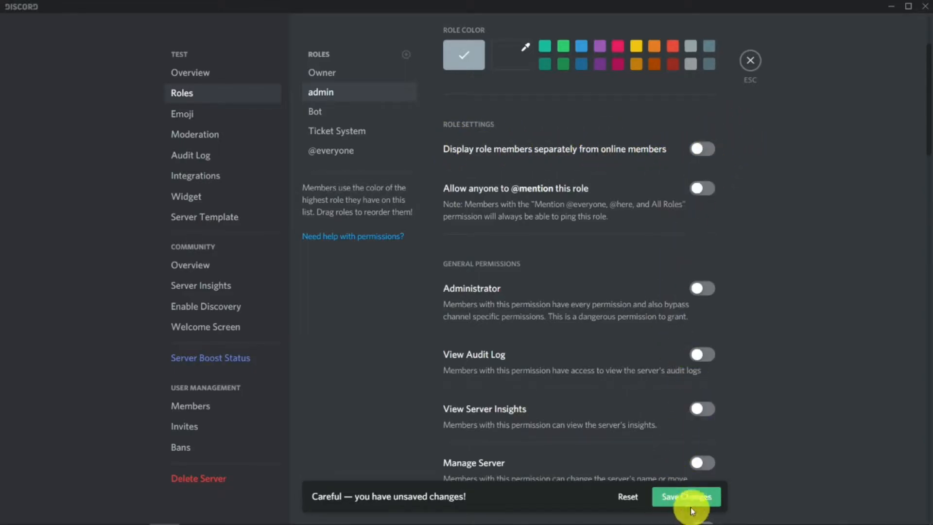
pyautogui.click(707, 497)
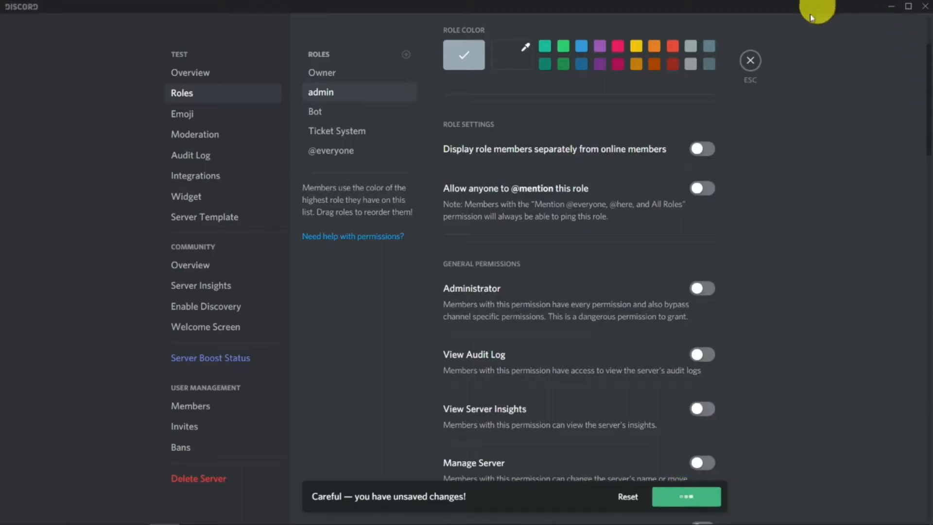
pyautogui.click(756, 64)
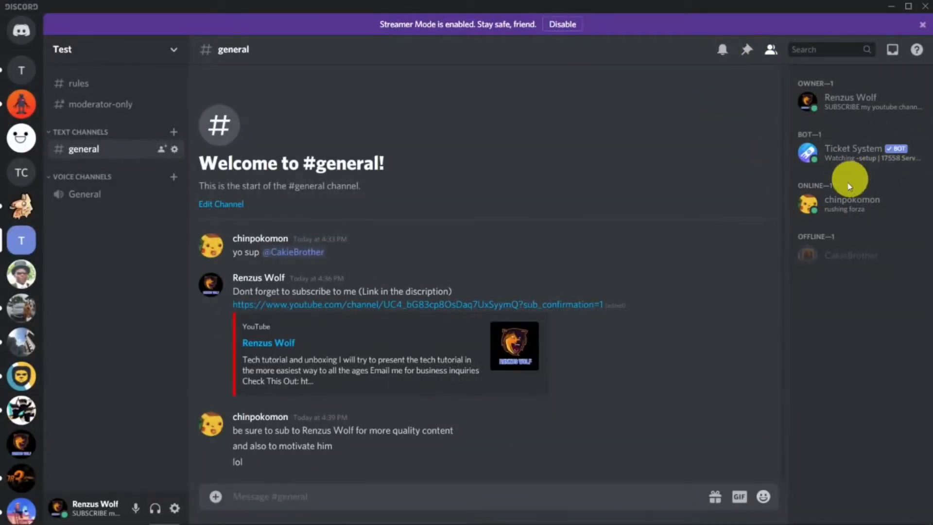
# - Assign the admin role to the online member below the bot in the member list
pyautogui.rightClick(838, 202)
pyautogui.moveTo(752, 478)
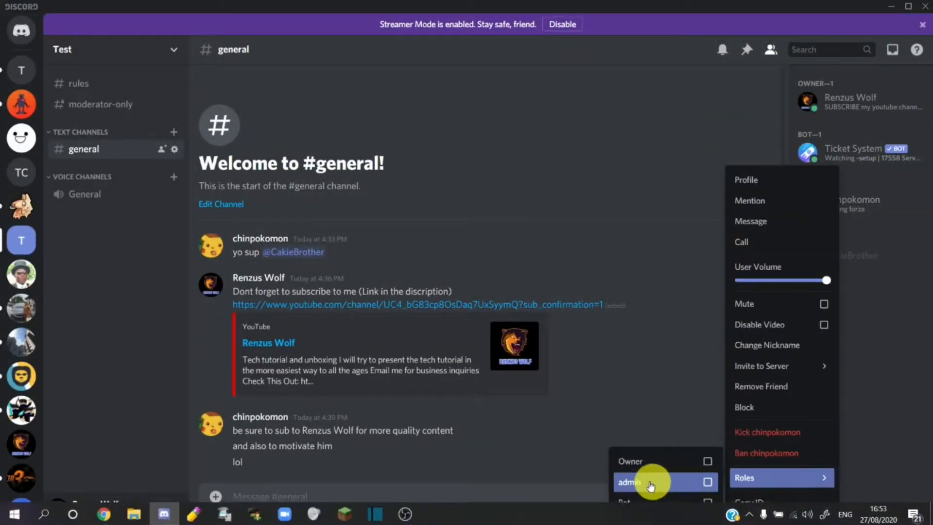
pyautogui.click(689, 482)
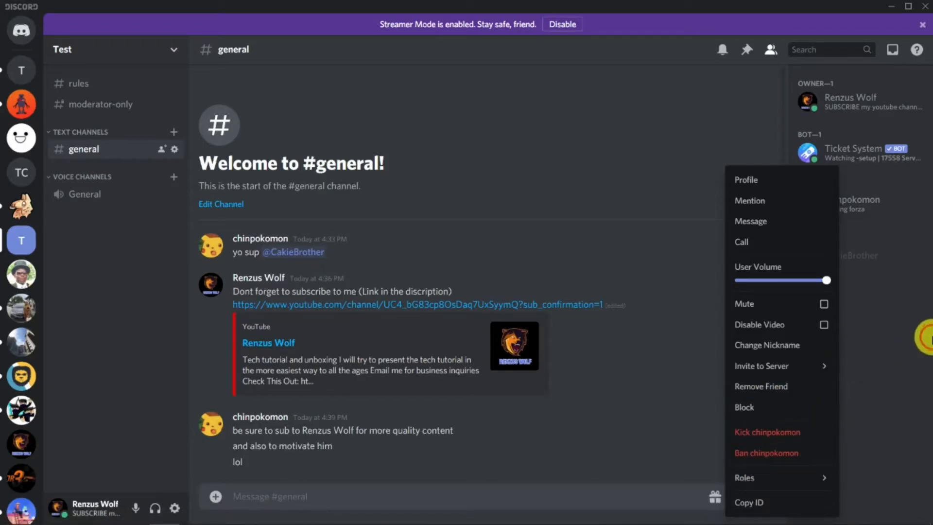
pyautogui.click(882, 374)
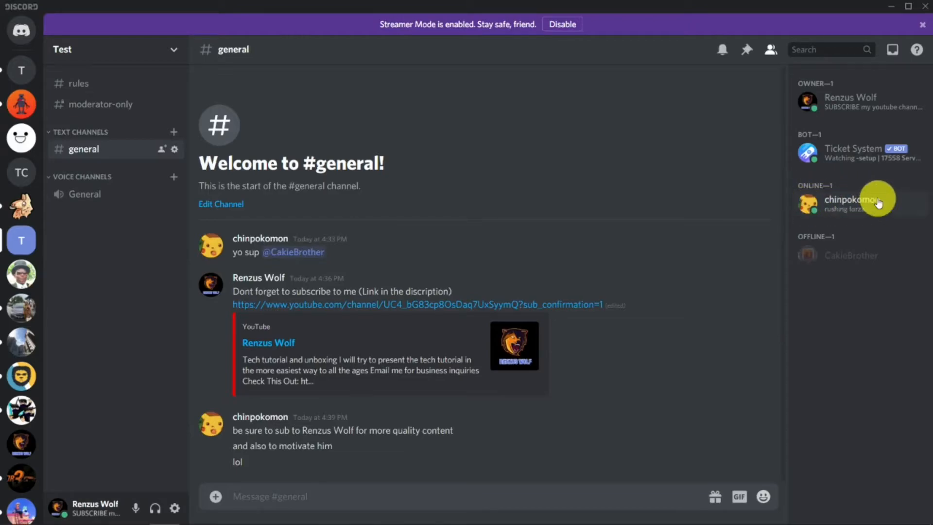
pyautogui.click(175, 53)
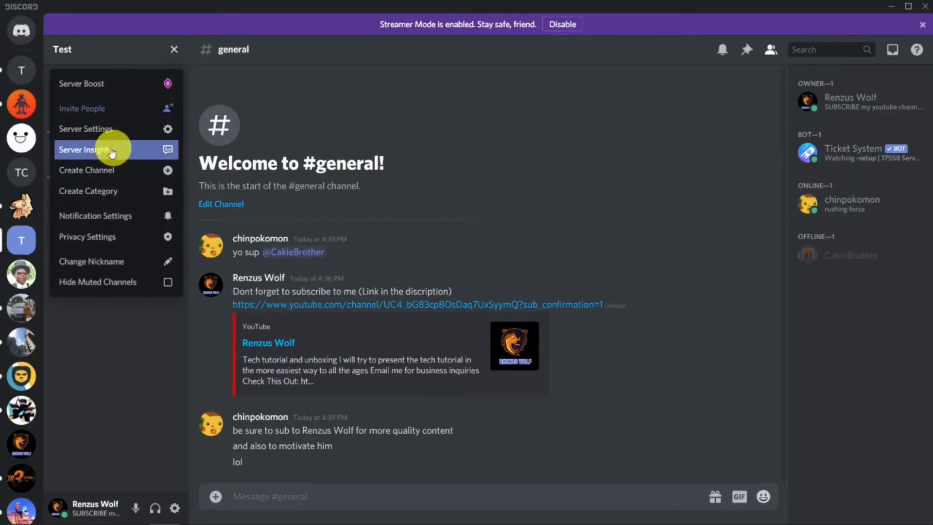
pyautogui.click(78, 128)
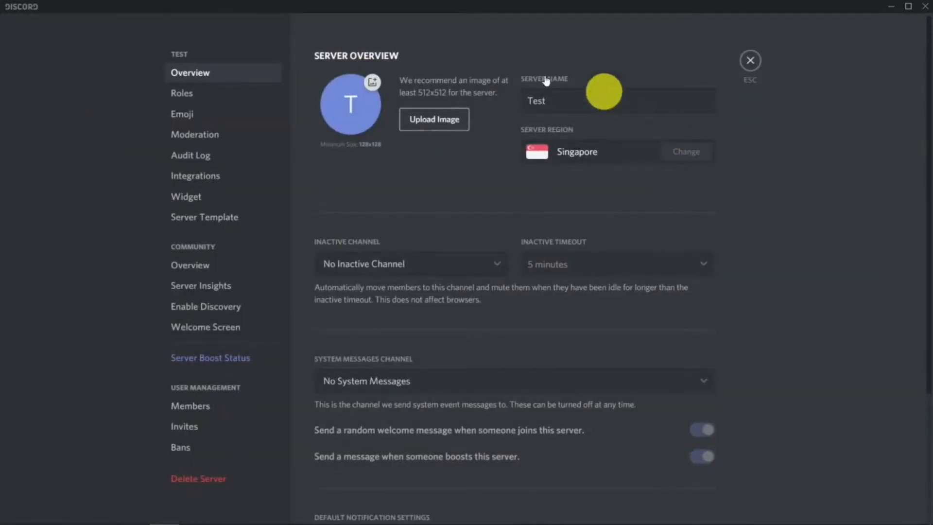
pyautogui.click(192, 100)
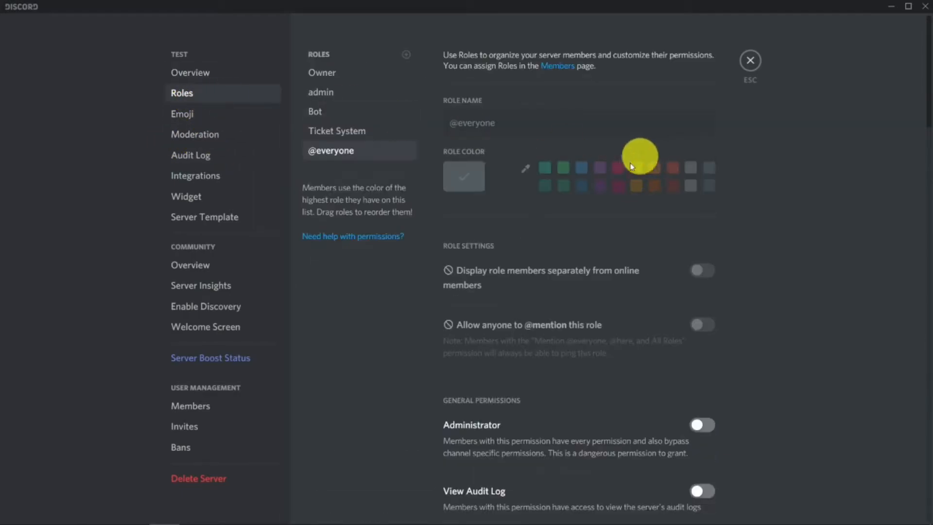
pyautogui.click(323, 89)
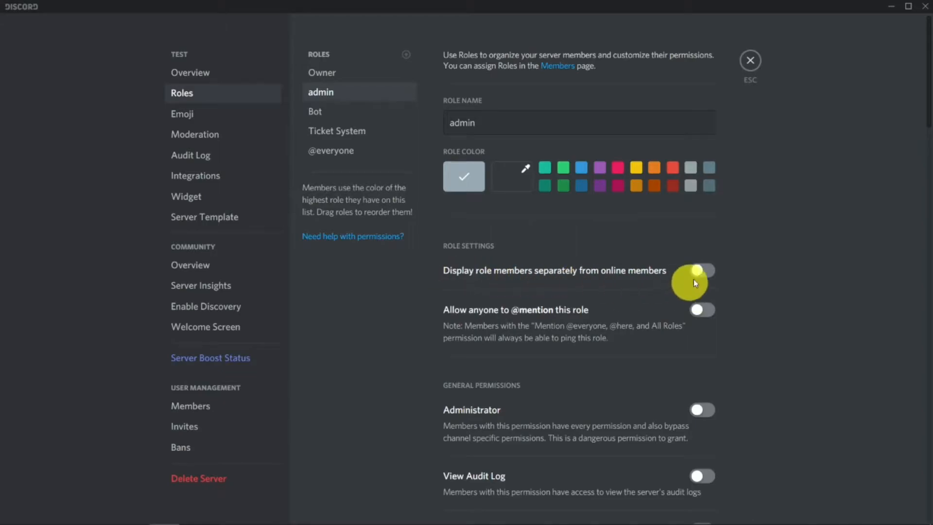
pyautogui.click(702, 269)
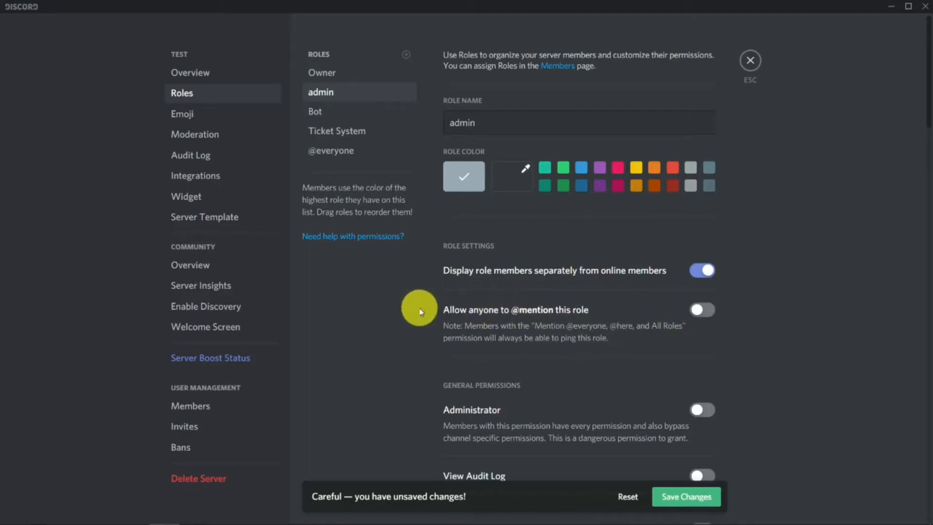
pyautogui.click(702, 309)
pyautogui.click(684, 504)
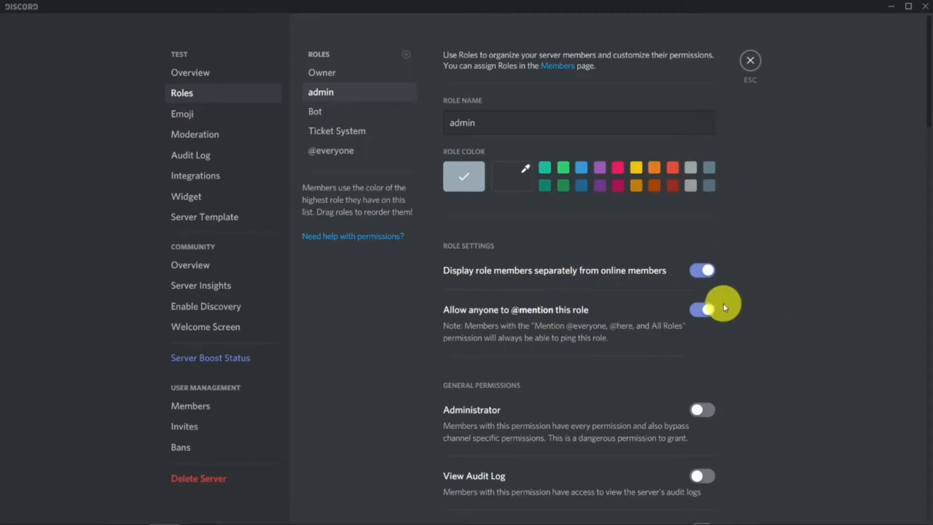
pyautogui.click(753, 60)
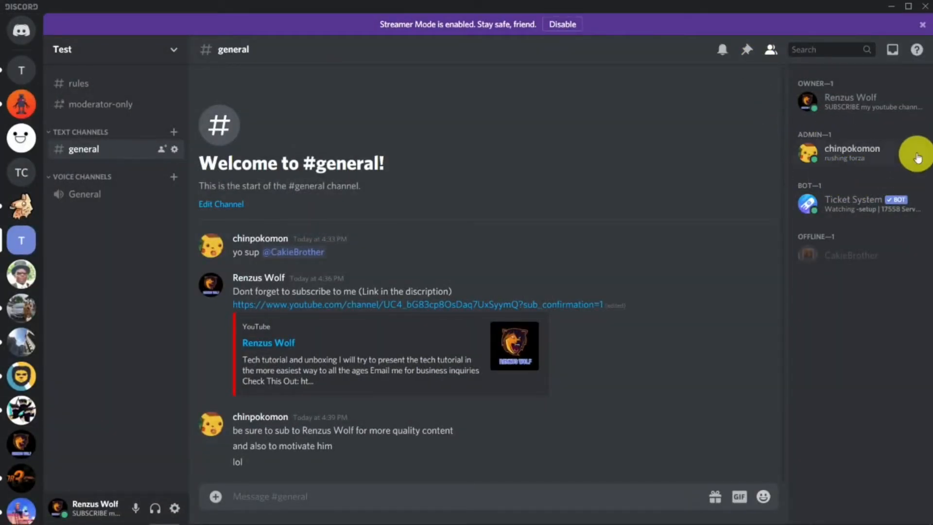
# - Open the admin role's permissions in the server settings and enable Manage Roles and Manage Channels
pyautogui.click(178, 50)
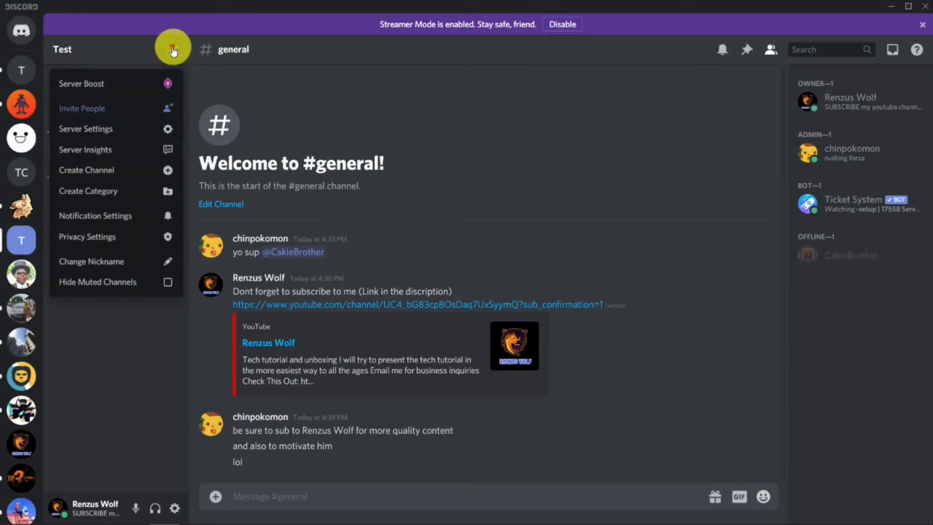
pyautogui.click(92, 127)
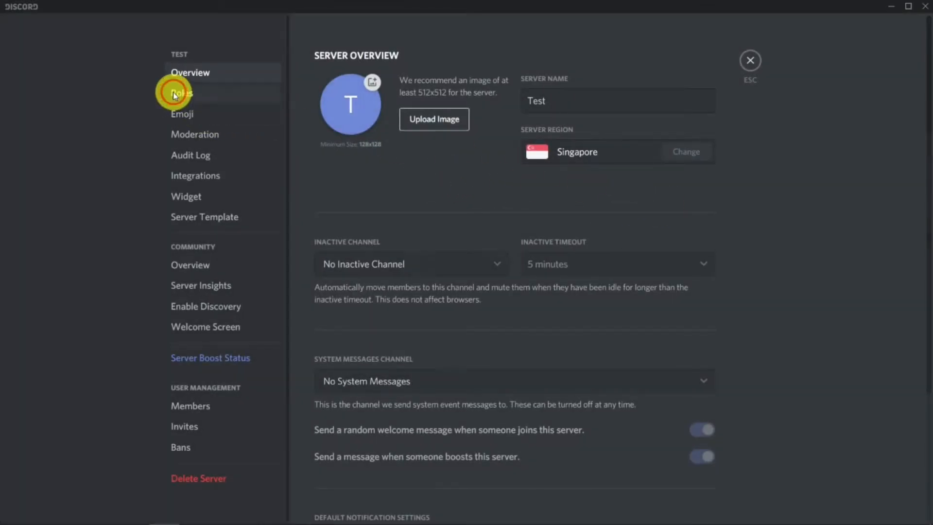
pyautogui.click(174, 90)
pyautogui.scroll(-2, 729, 142)
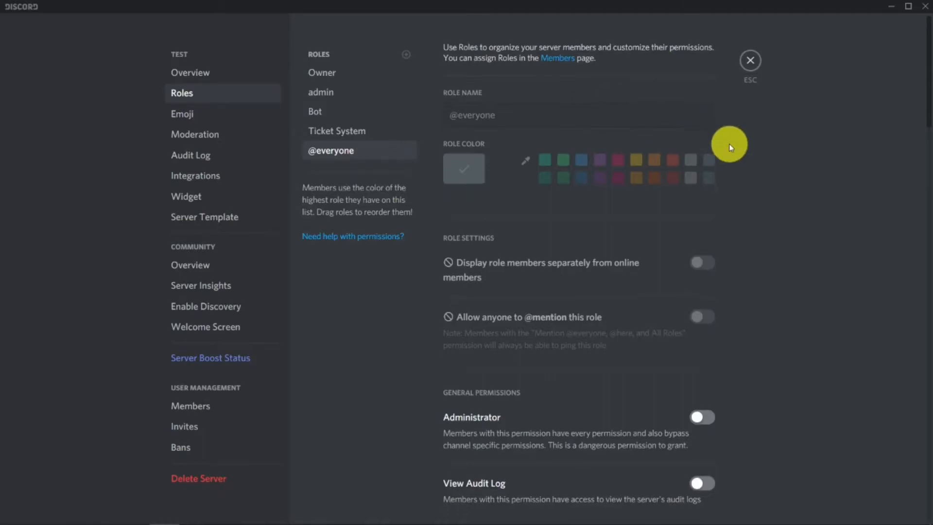
pyautogui.click(334, 92)
pyautogui.scroll(-3, 783, 215)
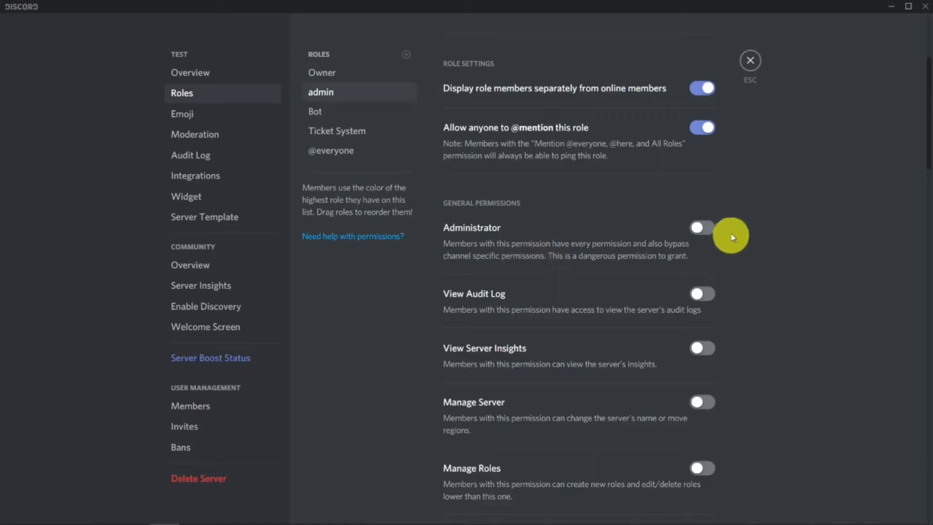
pyautogui.scroll(-2, 608, 205)
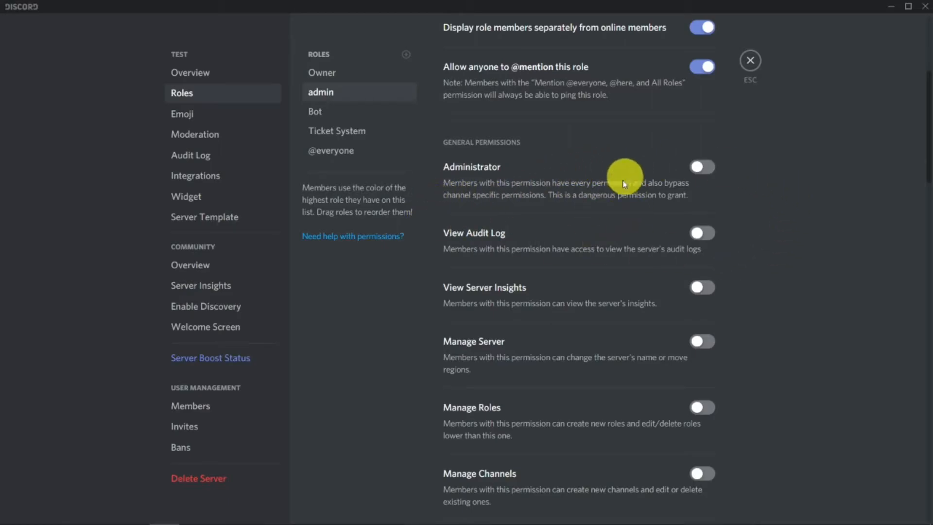
pyautogui.scroll(-1, 662, 236)
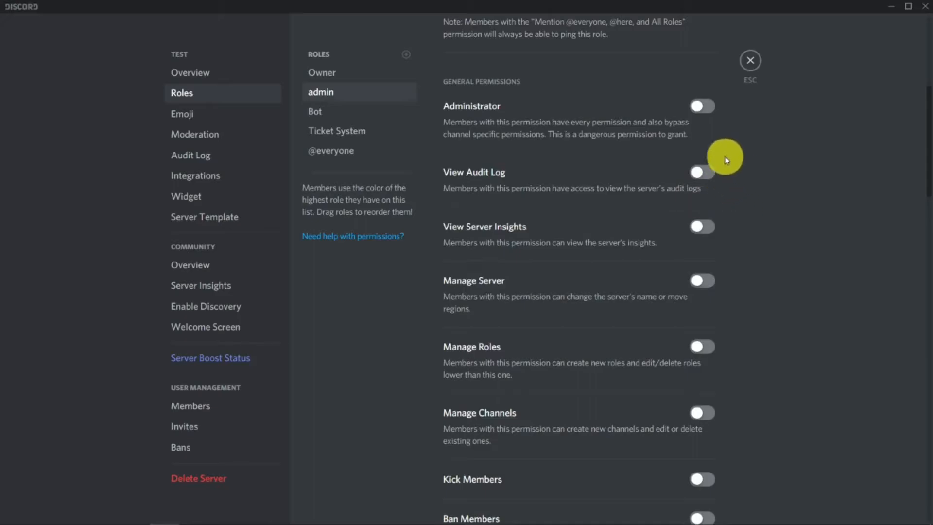
pyautogui.scroll(-1, 558, 223)
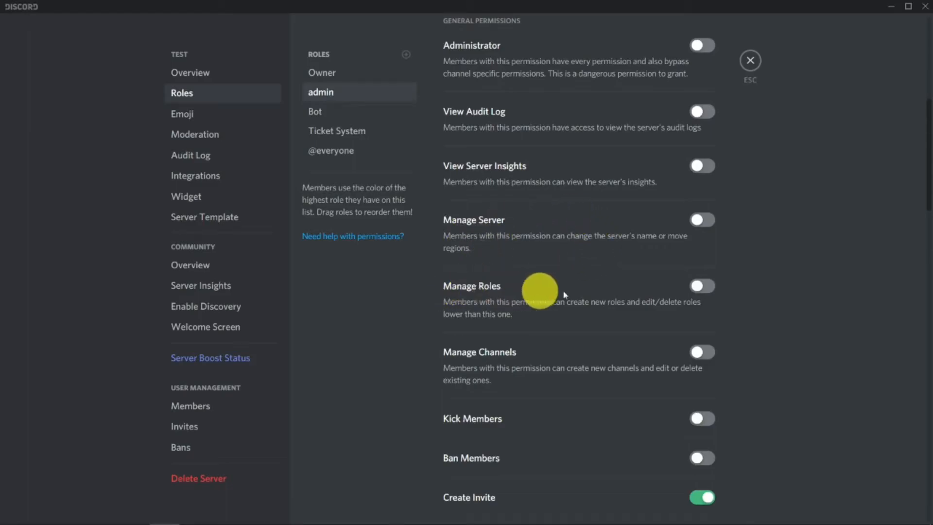
pyautogui.scroll(-1, 703, 234)
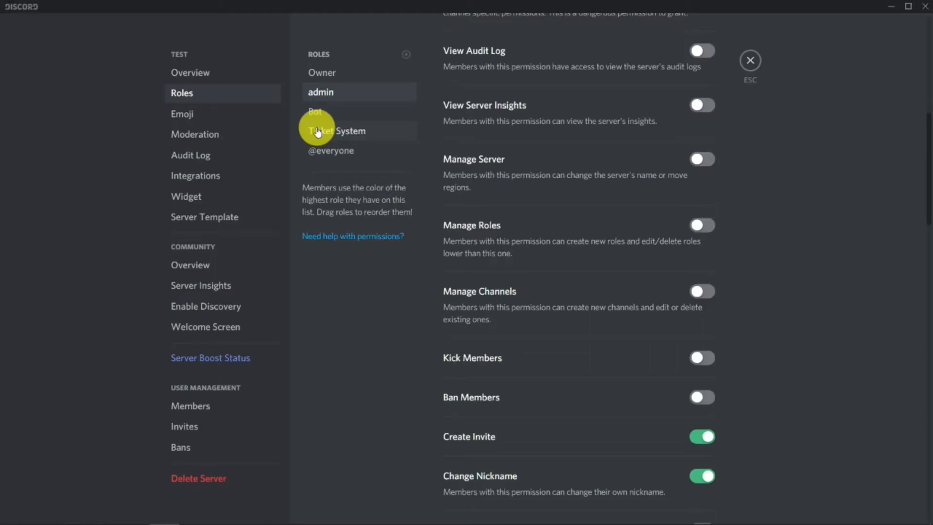
pyautogui.click(702, 225)
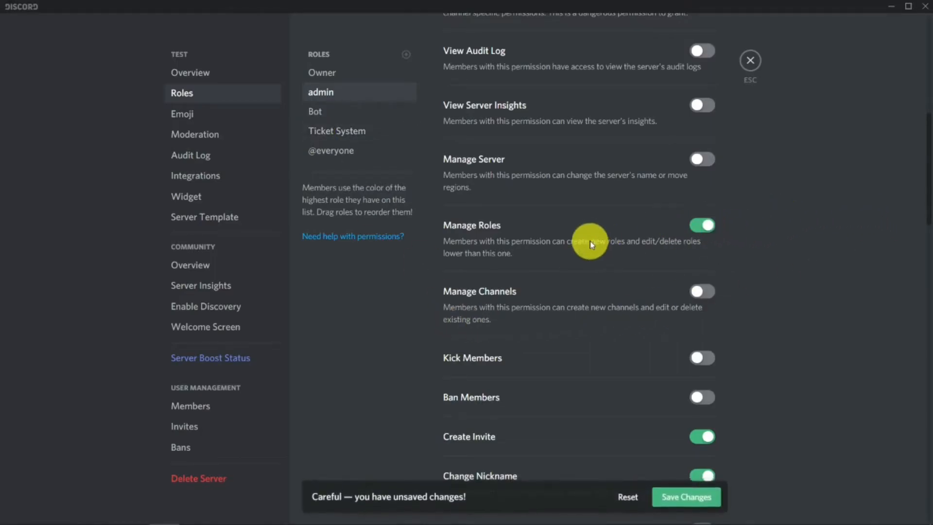
pyautogui.scroll(-2, 590, 241)
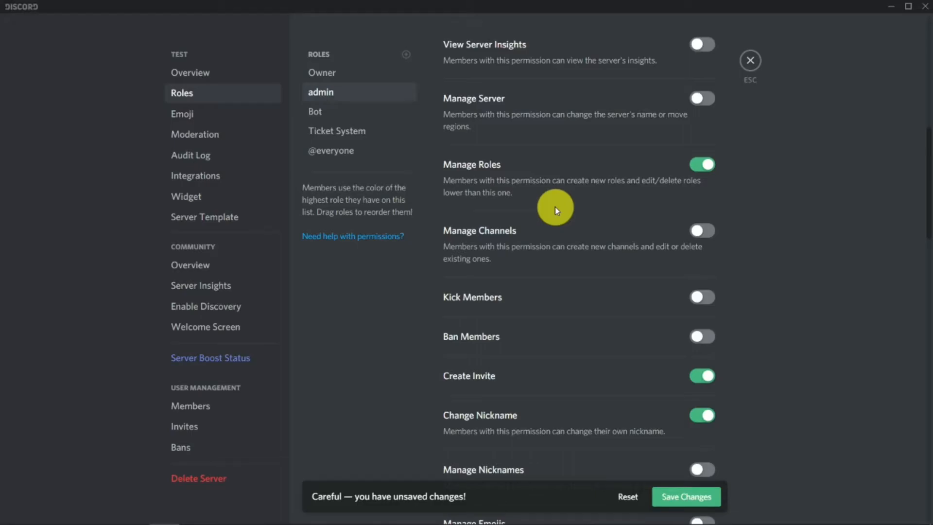
pyautogui.click(695, 230)
# - Enable the Kick Members and Manage Nicknames permissions for the admin role
pyautogui.scroll(-2, 621, 232)
pyautogui.scroll(-1, 621, 232)
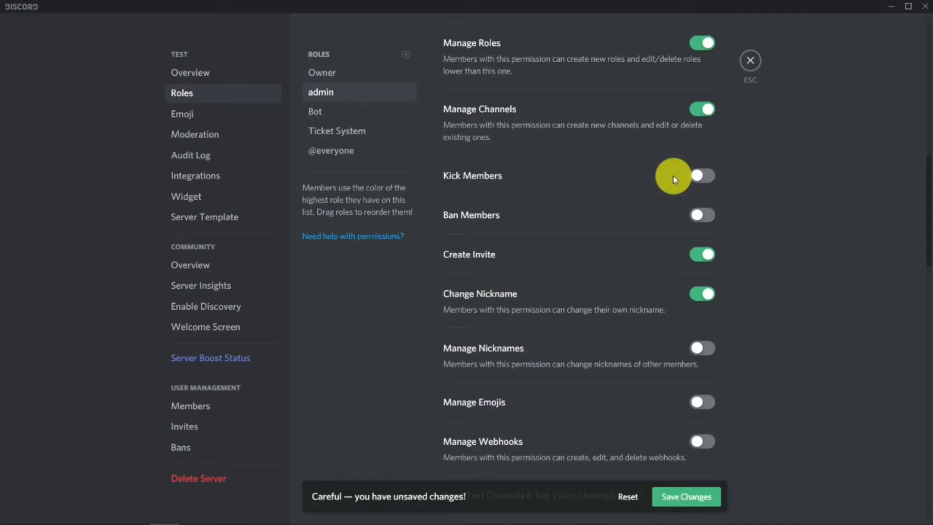
pyautogui.click(695, 175)
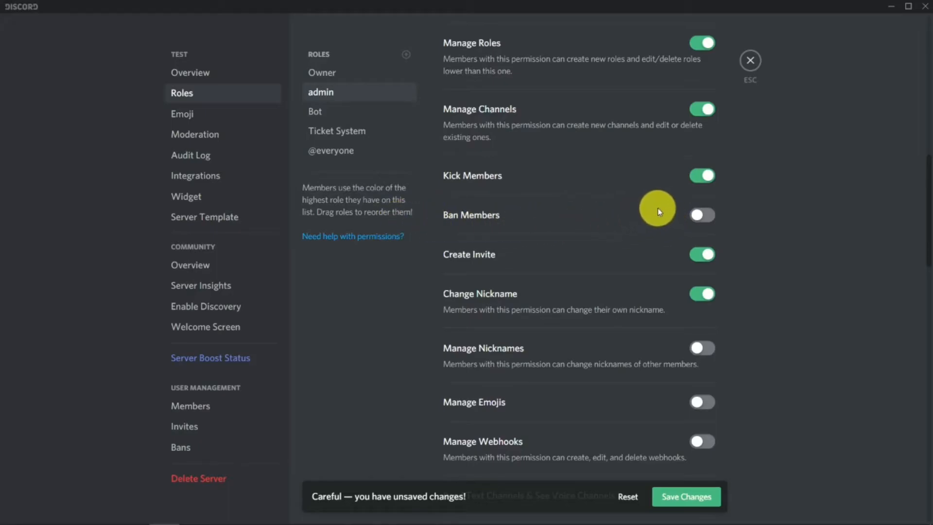
pyautogui.scroll(-2, 690, 207)
pyautogui.scroll(-2, 833, 208)
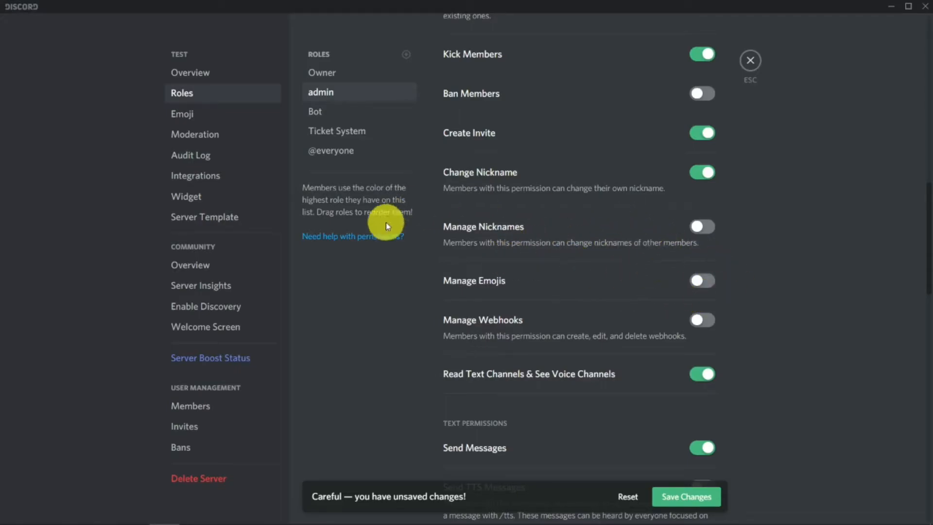
pyautogui.click(709, 228)
# - Enable the Manage Emojis permission for the admin role
pyautogui.scroll(-2, 727, 217)
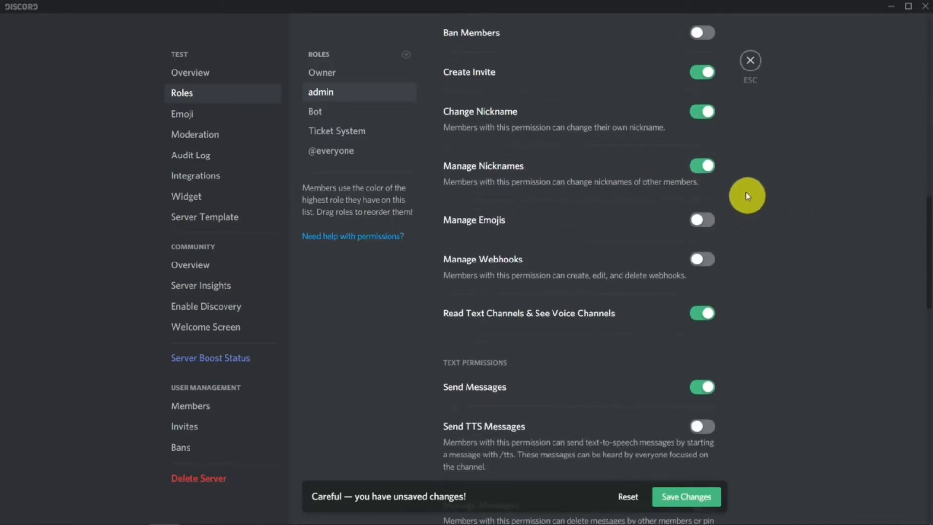
pyautogui.scroll(-2, 598, 192)
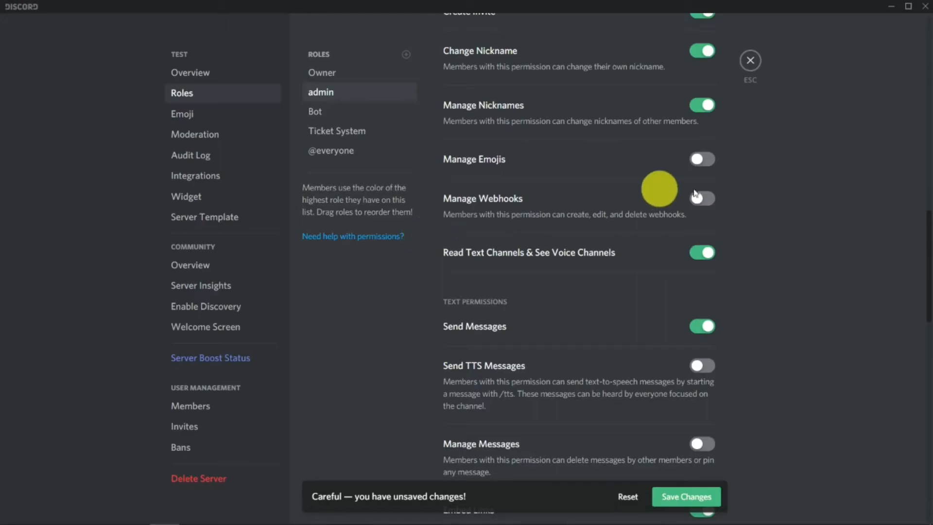
pyautogui.scroll(-1, 681, 189)
pyautogui.scroll(1, 629, 147)
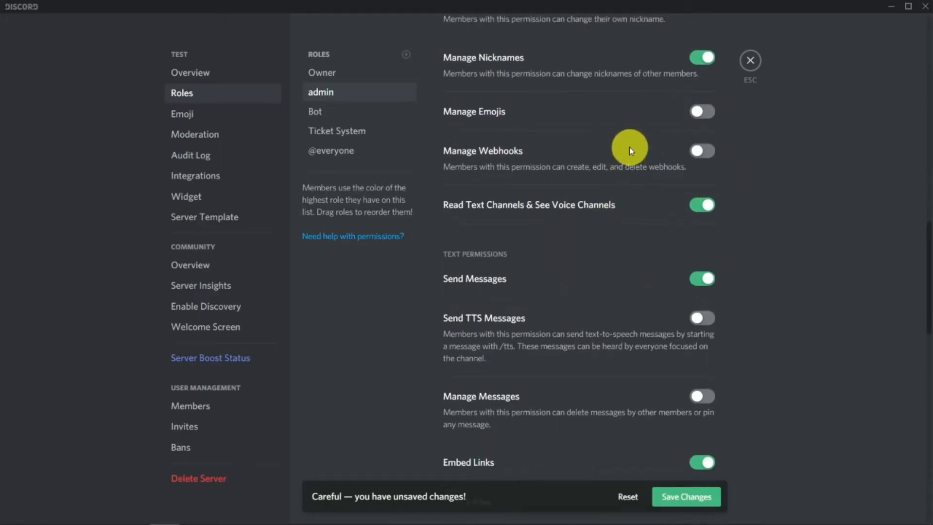
pyautogui.scroll(-1, 698, 158)
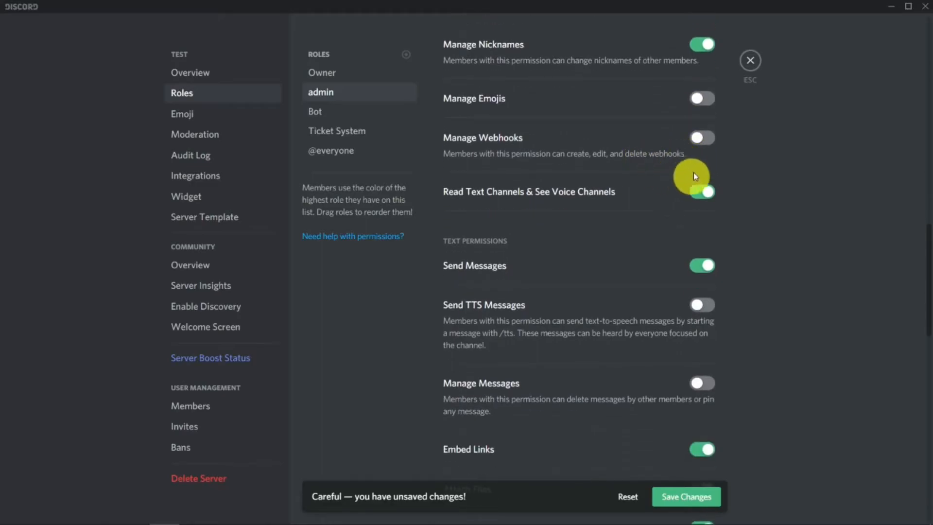
pyautogui.click(702, 99)
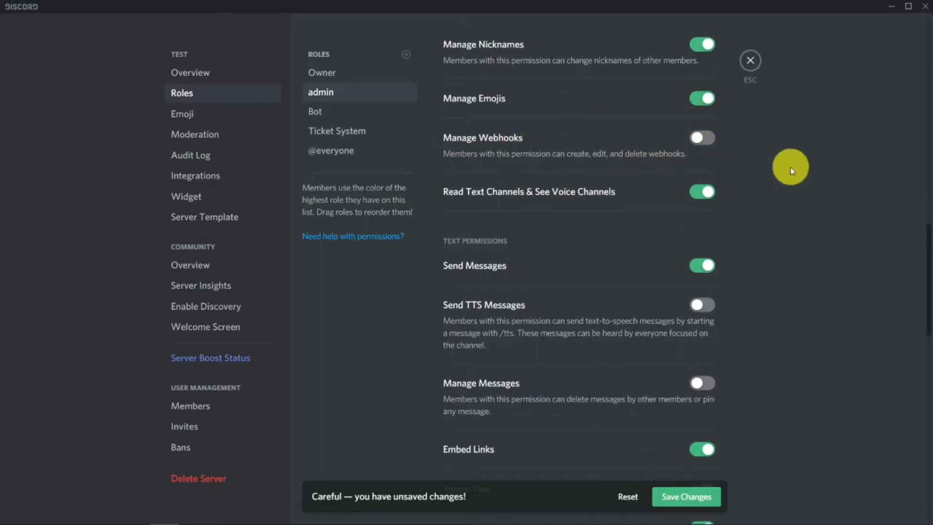
pyautogui.scroll(-1, 762, 169)
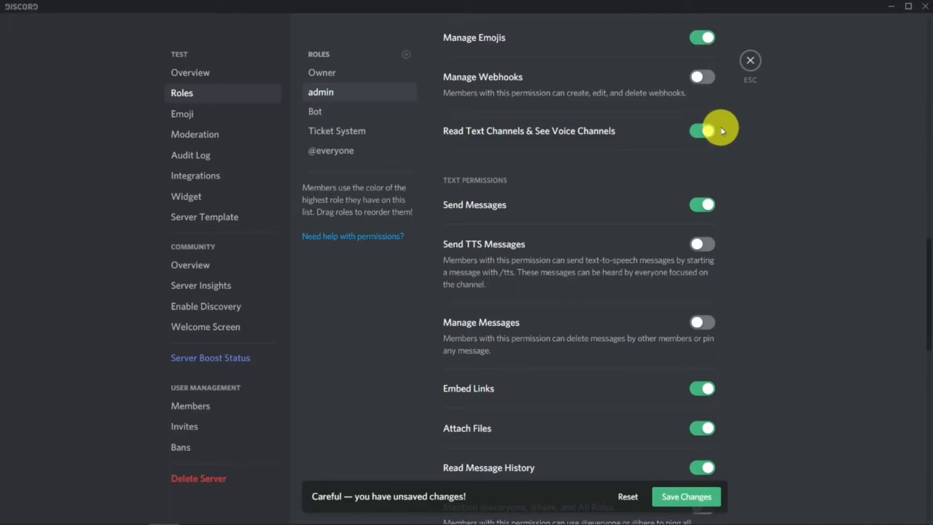
pyautogui.scroll(-1, 715, 130)
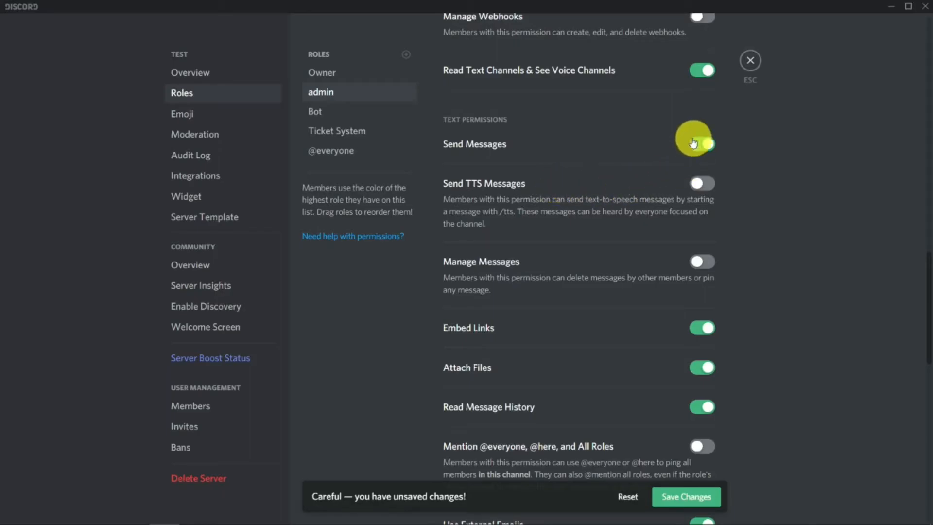
pyautogui.scroll(-2, 721, 187)
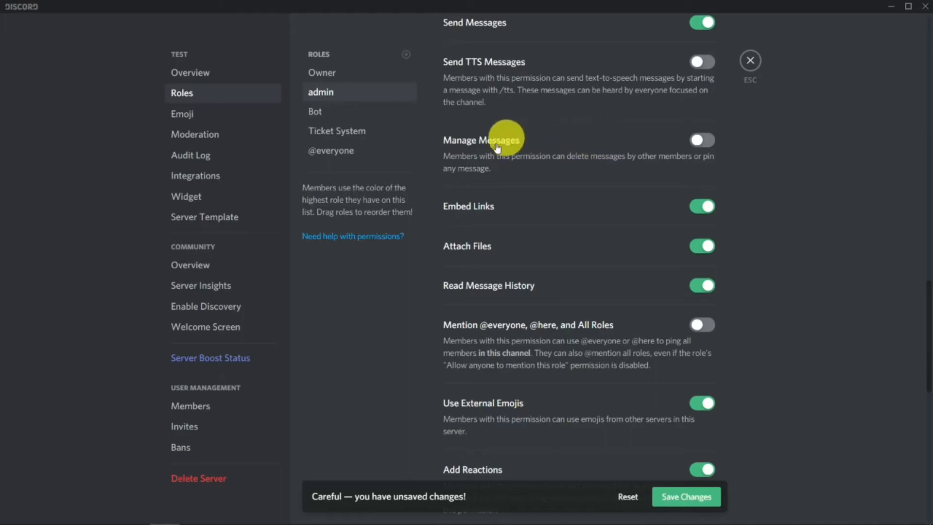
pyautogui.click(702, 140)
pyautogui.scroll(-1, 600, 140)
pyautogui.scroll(-3, 600, 140)
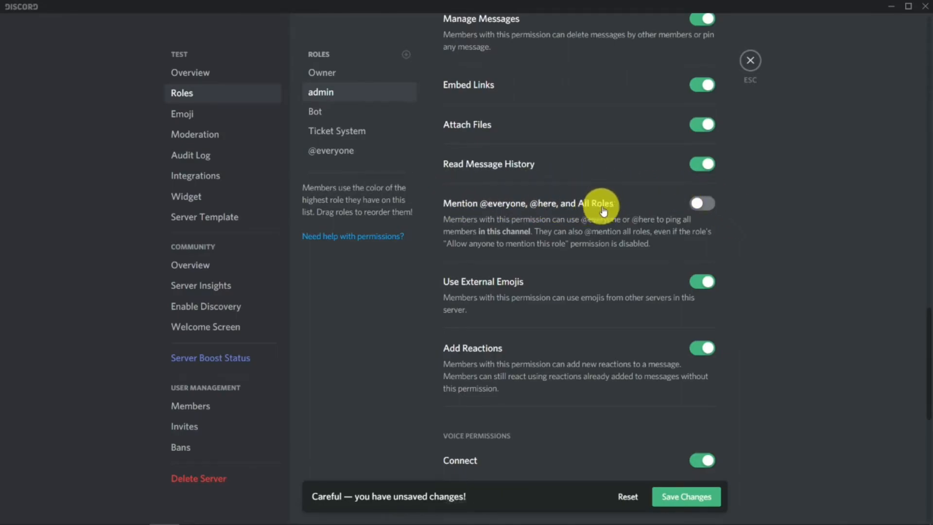
pyautogui.scroll(-2, 604, 202)
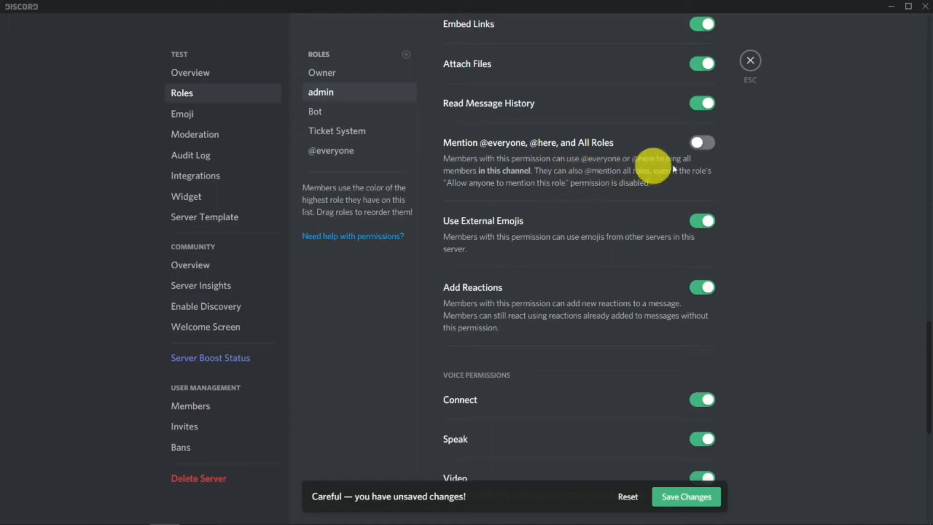
pyautogui.click(698, 142)
# - Enable the Mute Members, Deafen Members and Move Members voice permissions for the admin role
pyautogui.scroll(-1, 672, 173)
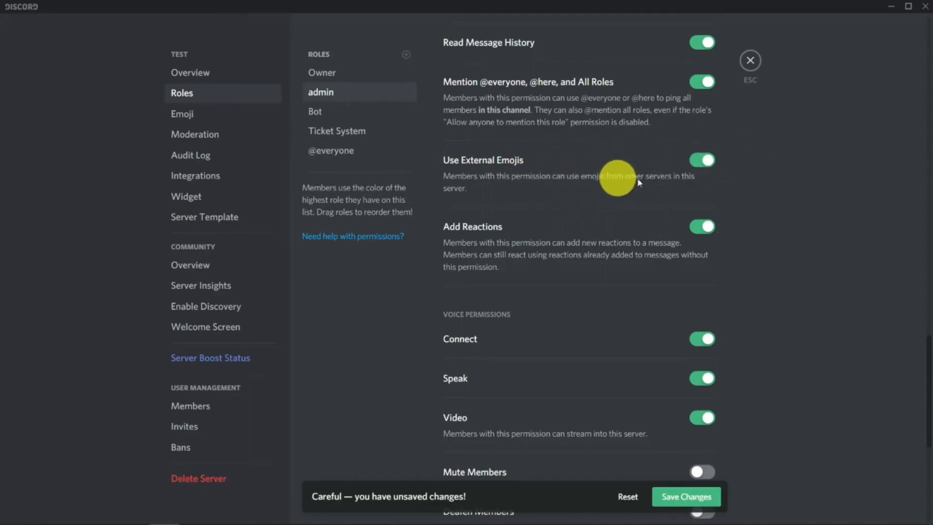
pyautogui.scroll(-2, 600, 184)
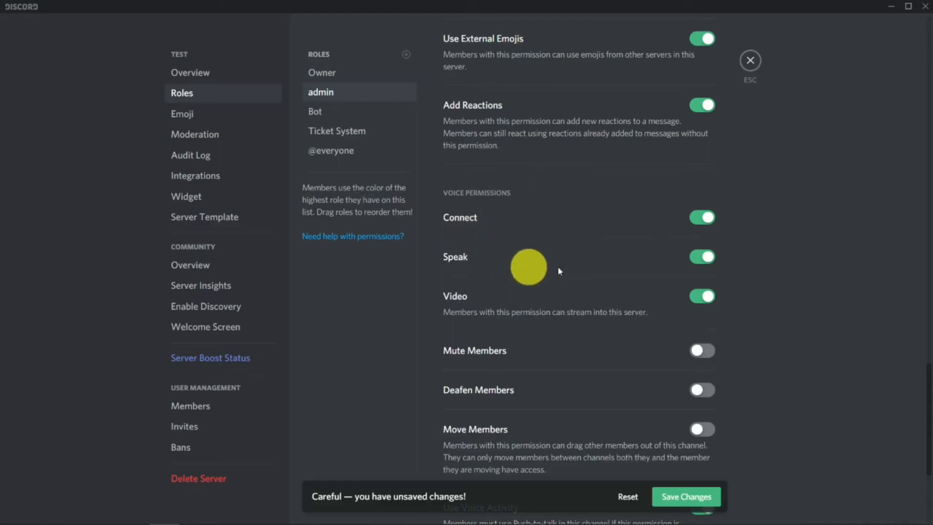
pyautogui.scroll(-1, 530, 270)
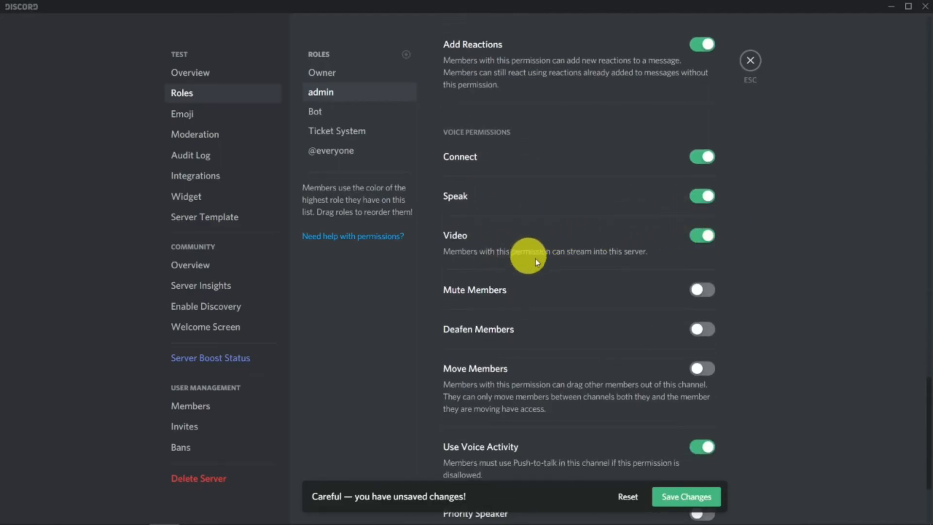
pyautogui.scroll(-2, 559, 243)
pyautogui.scroll(-1, 737, 209)
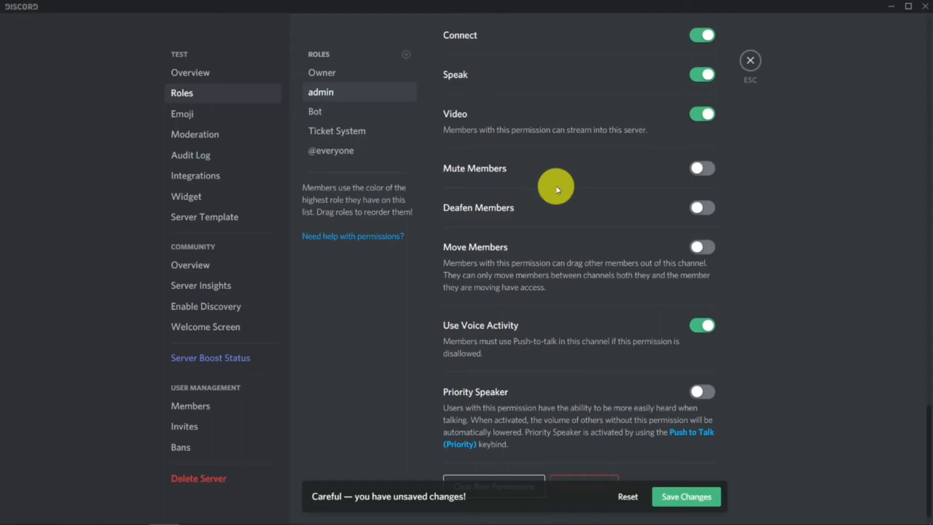
pyautogui.click(701, 169)
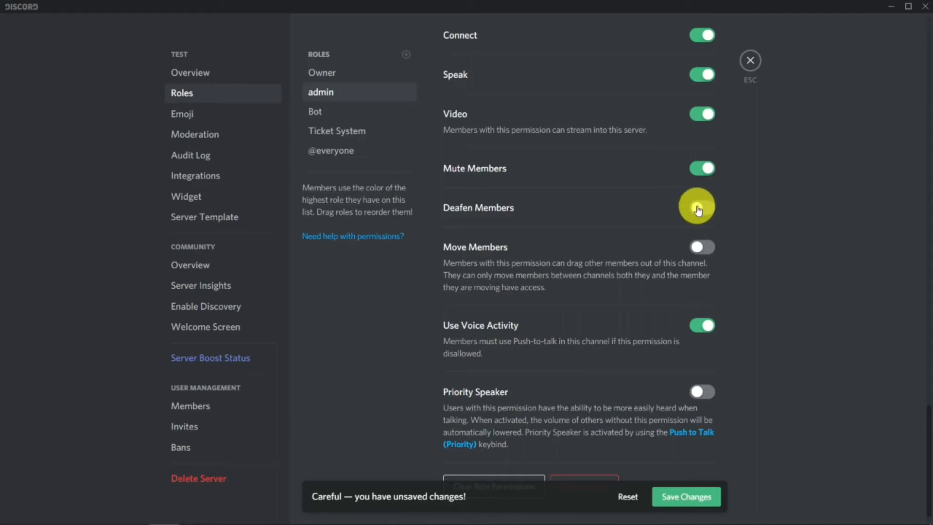
pyautogui.scroll(-1, 742, 193)
pyautogui.click(699, 186)
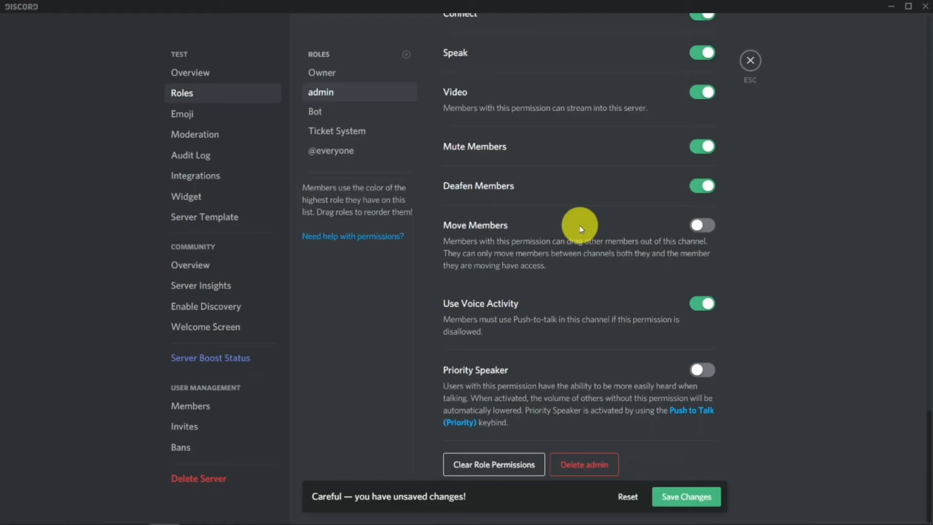
pyautogui.click(700, 224)
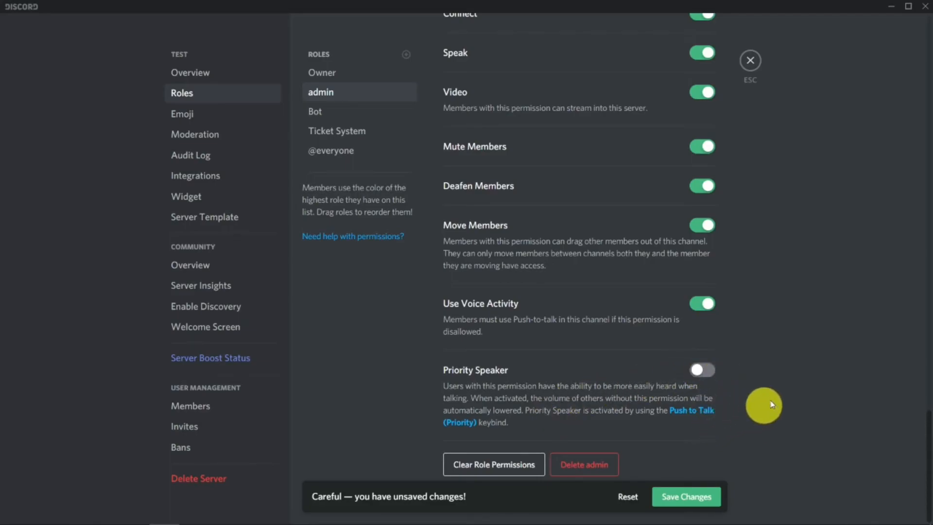
# - Save the admin role's permission changes and close the server settings
pyautogui.scroll(12, 729, 250)
pyautogui.scroll(10, 712, 188)
pyautogui.scroll(7, 671, 209)
pyautogui.scroll(-5, 704, 277)
pyautogui.scroll(-15, 710, 284)
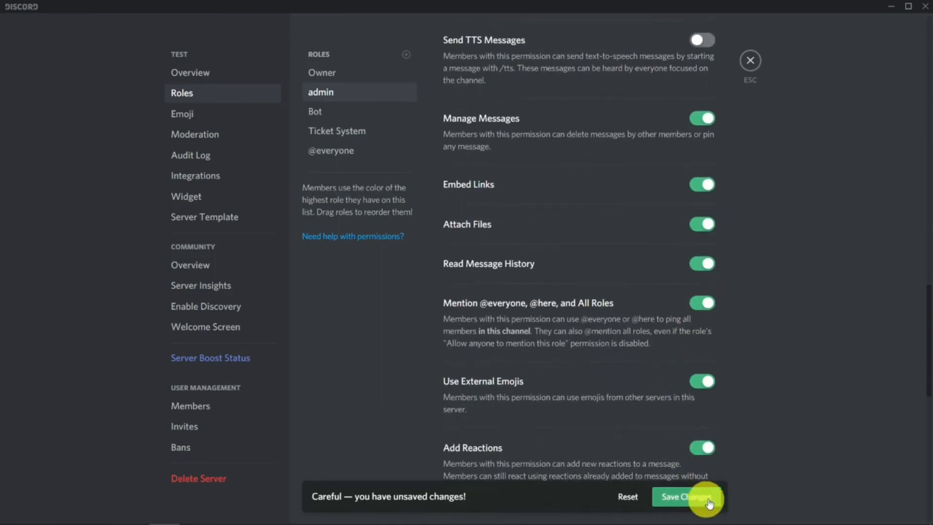
pyautogui.click(686, 497)
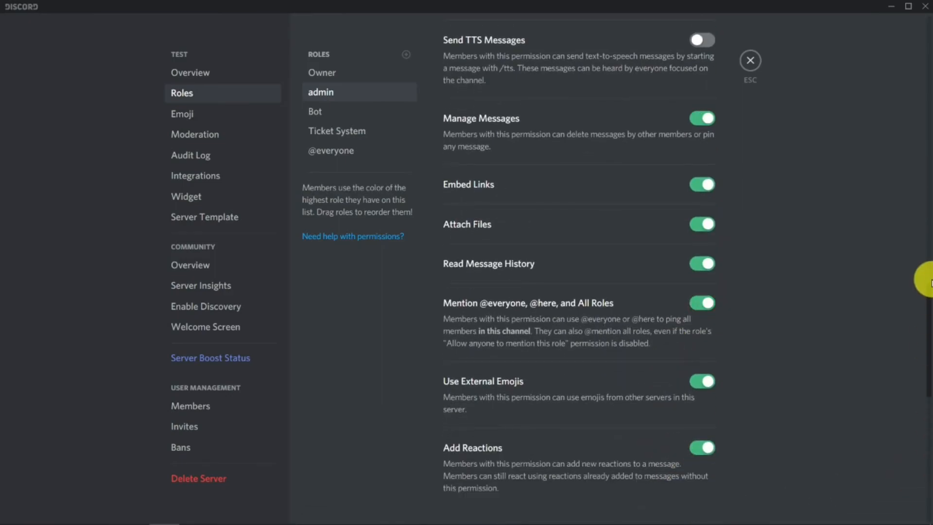
pyautogui.scroll(1, 581, 290)
pyautogui.scroll(1, 580, 288)
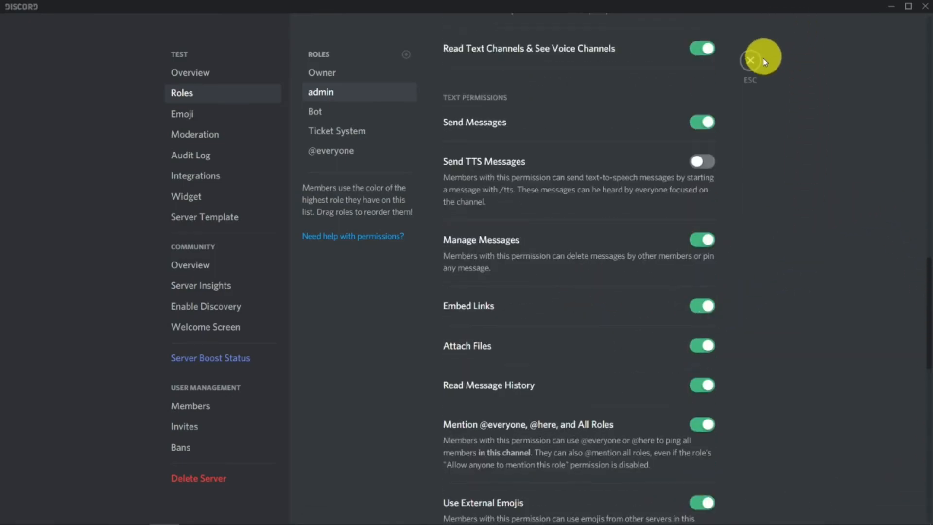
pyautogui.click(750, 60)
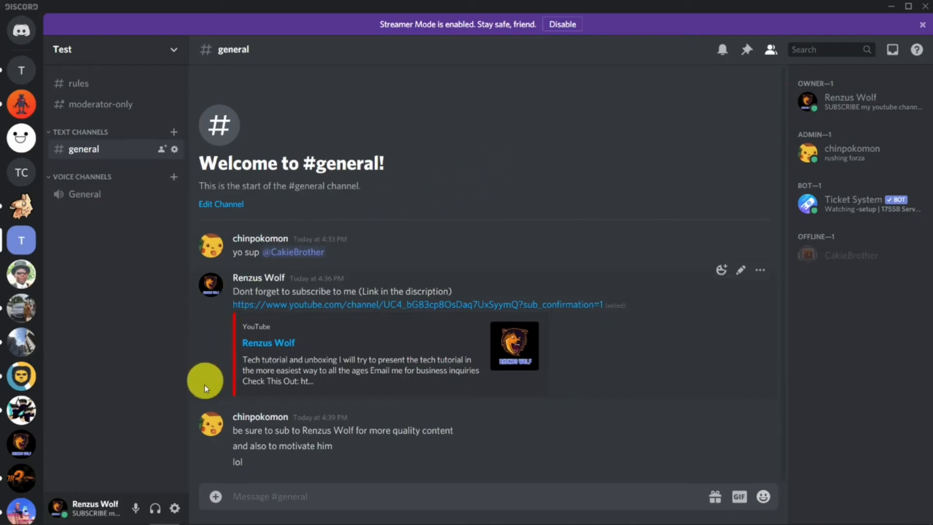
# - Switch to the Renzus Wolf Subscriber server
pyautogui.click(20, 447)
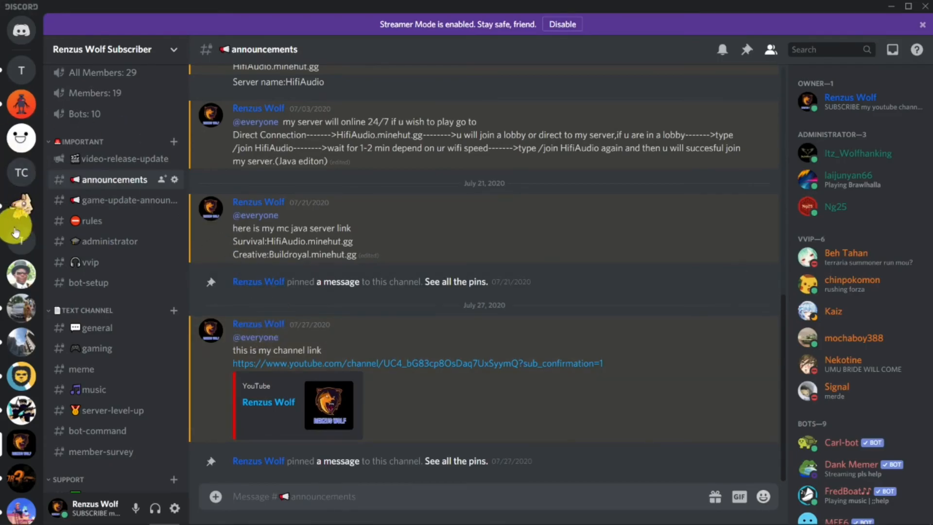
# - Switch to the Test server and open the admin role in its server settings
pyautogui.click(16, 232)
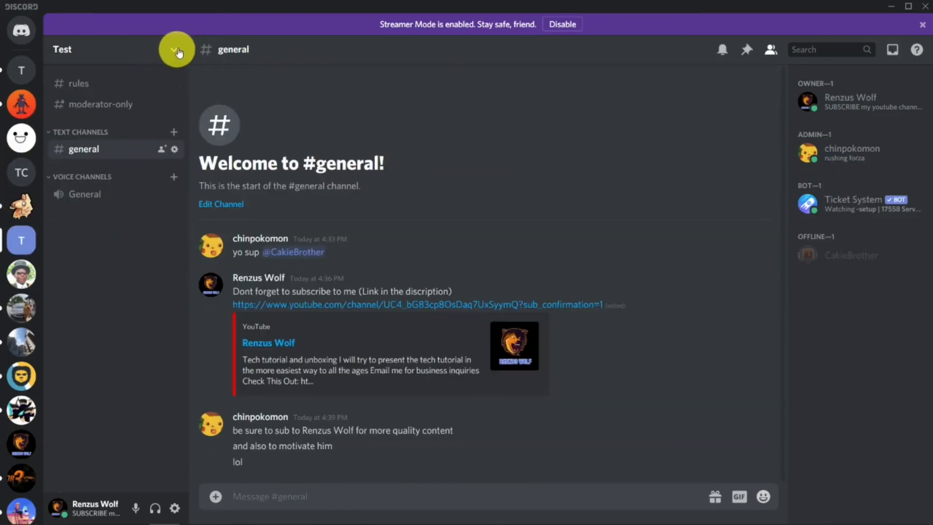
pyautogui.click(176, 51)
pyautogui.click(94, 127)
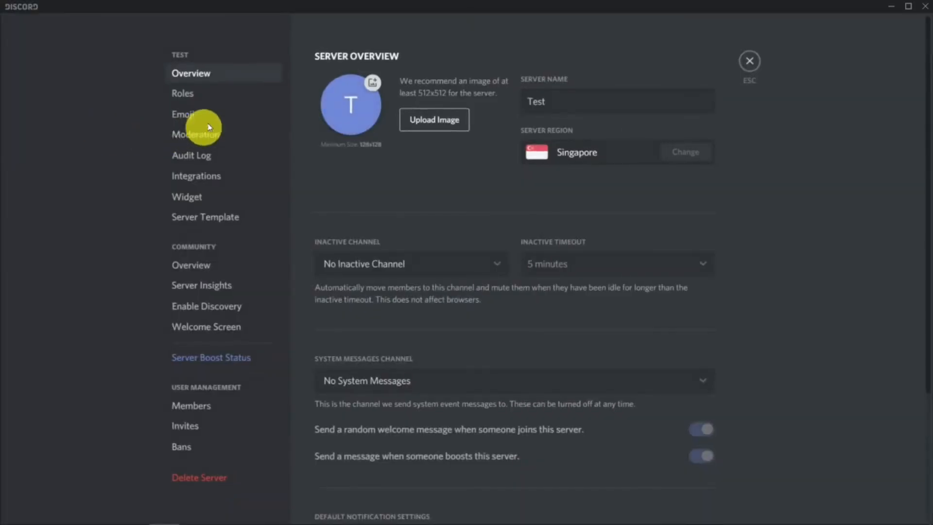
pyautogui.click(187, 92)
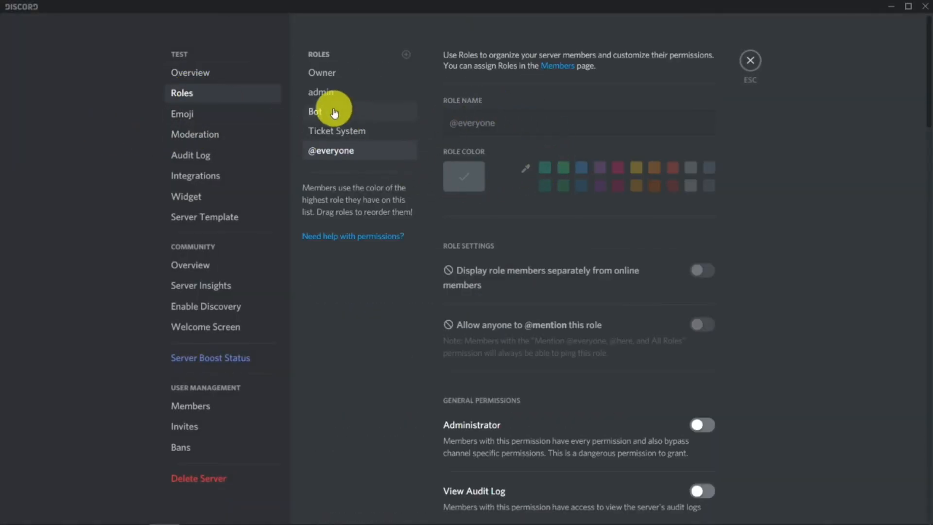
pyautogui.click(322, 92)
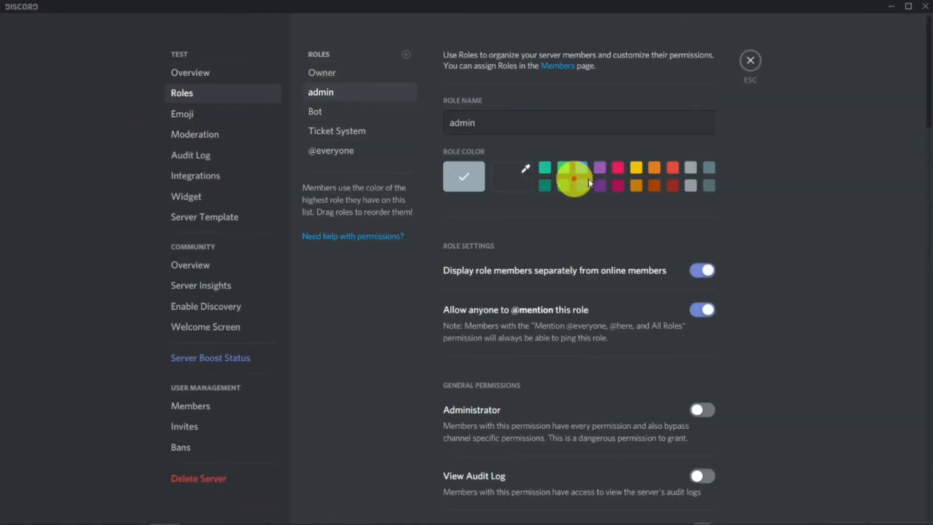
# - Set the admin role's colour to yellow, save the change, and close the server settings
pyautogui.click(636, 169)
pyautogui.click(702, 496)
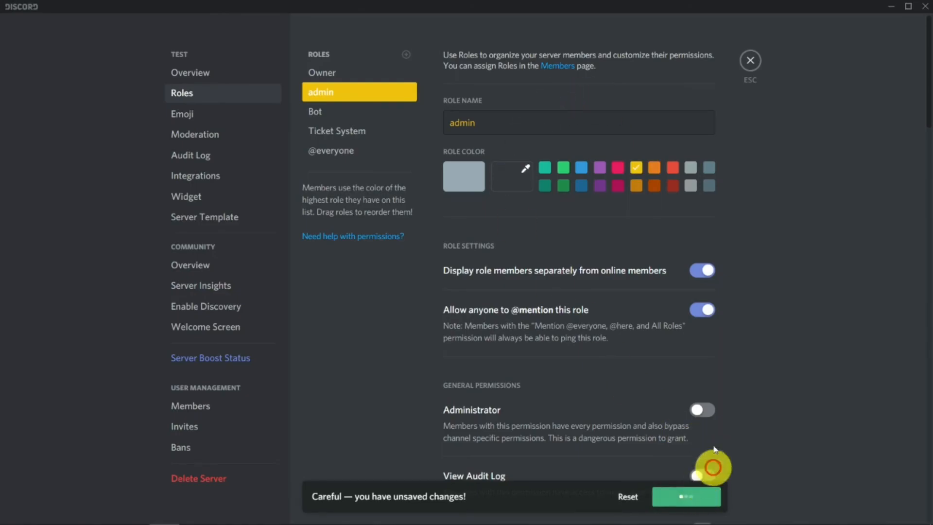
pyautogui.scroll(-3, 665, 355)
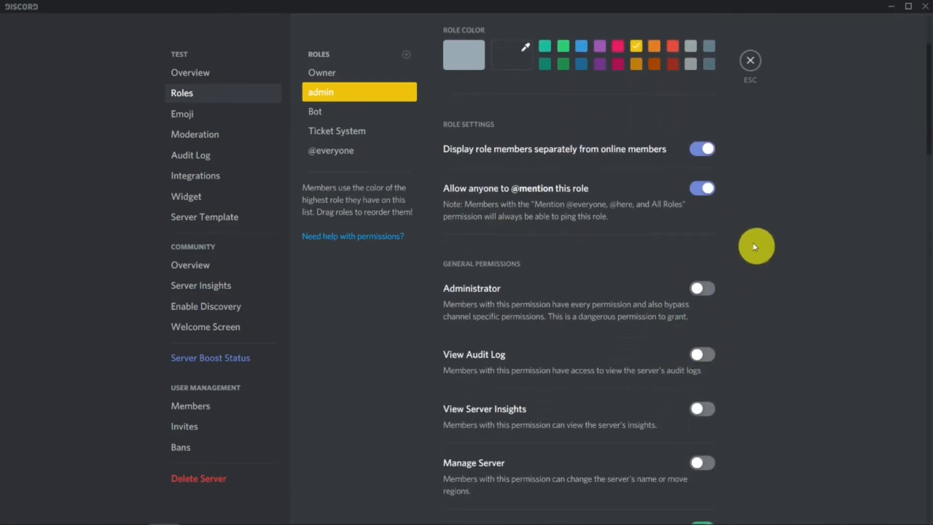
pyautogui.scroll(-2, 682, 251)
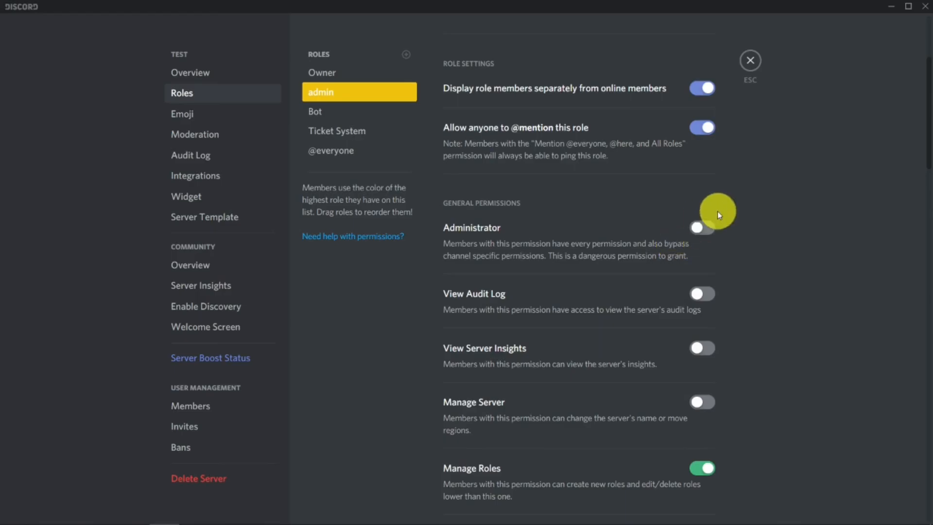
pyautogui.click(751, 59)
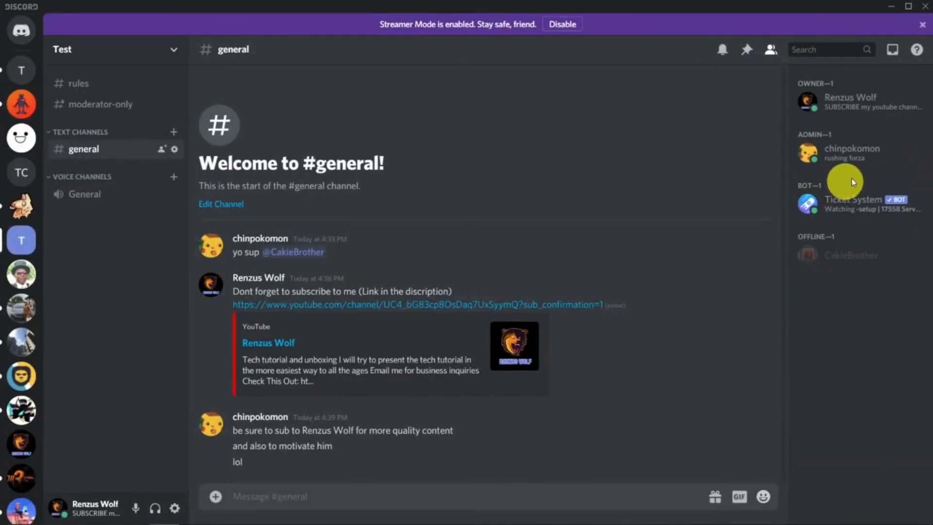